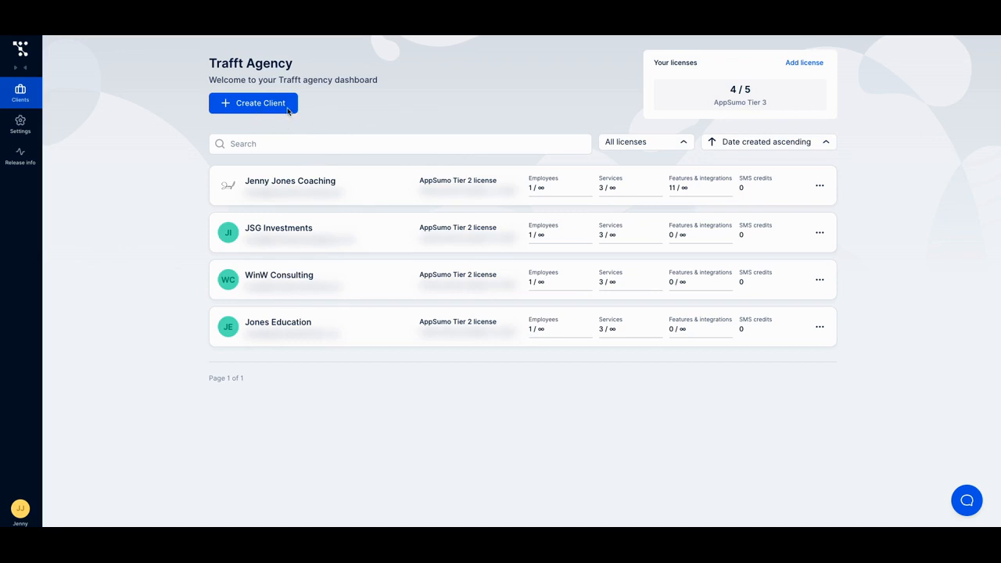
Step: Start creating a client on the AppSumo Tier 2 plan and continue to the business details form
{"action": "left_click", "coordinate": [261, 106]}
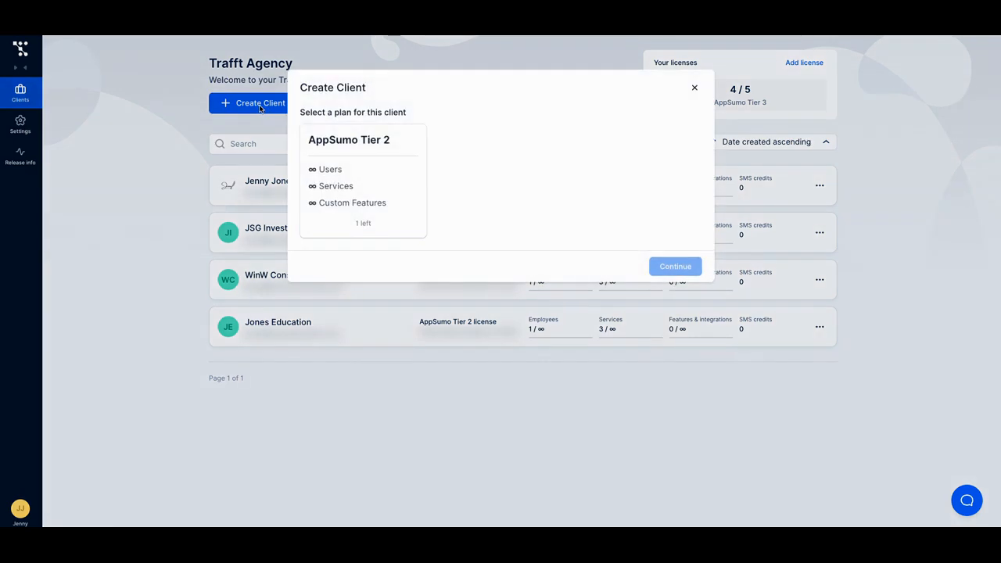
{"action": "left_click", "coordinate": [383, 185]}
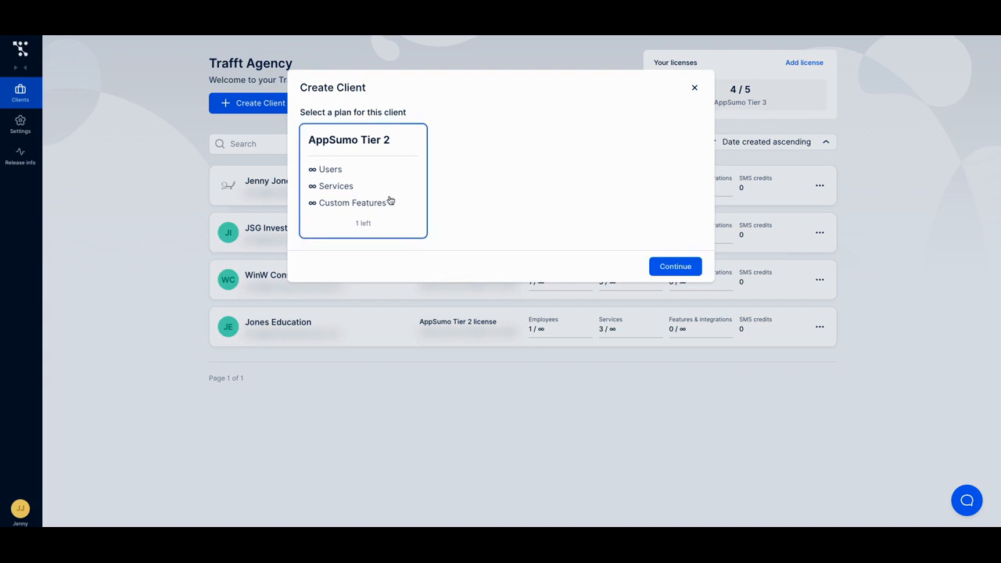
{"action": "left_click", "coordinate": [661, 267]}
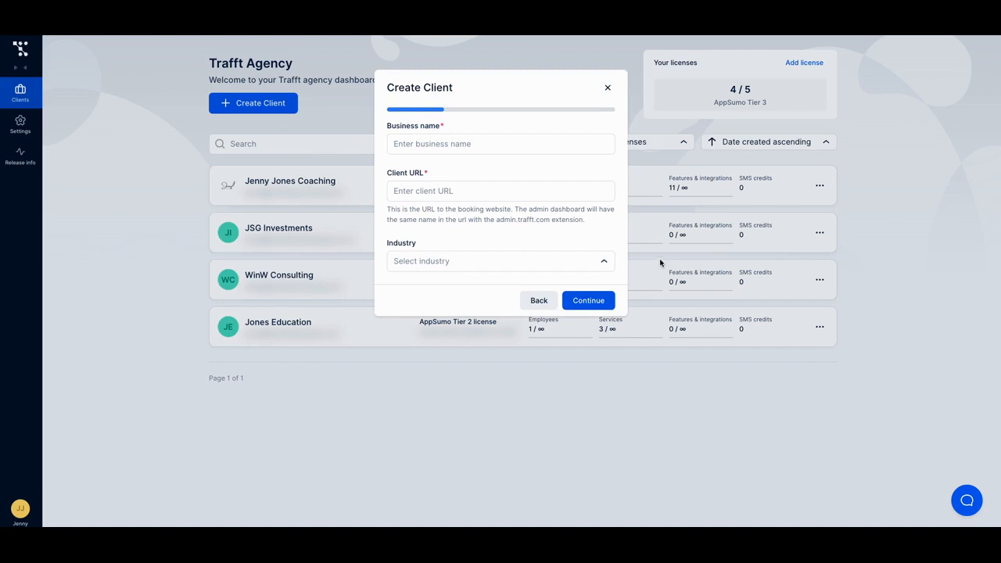
Step: Examine the industry options offered for the new client and leave the Create Client form without creating anything
{"action": "left_click", "coordinate": [605, 264]}
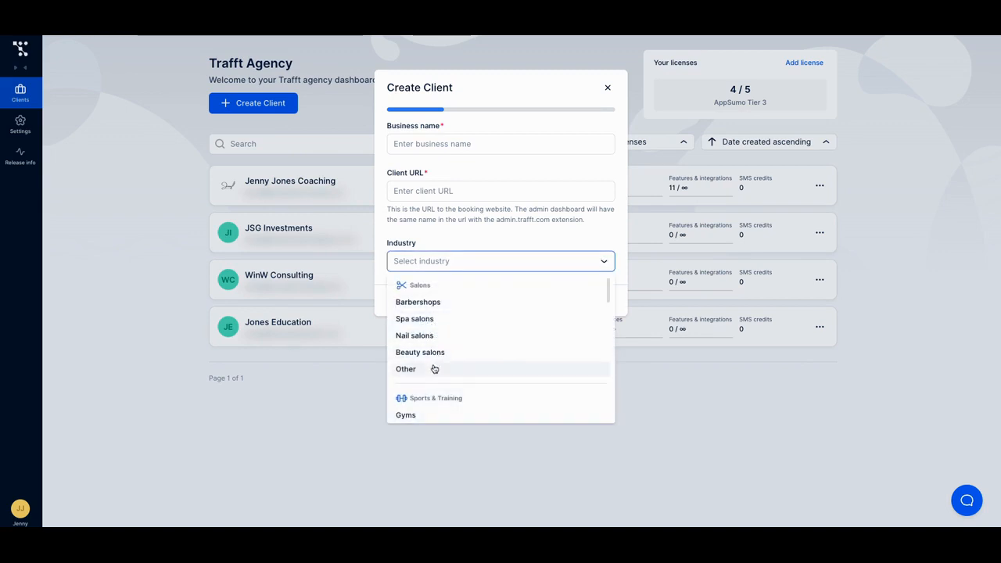
{"action": "scroll", "coordinate": [442, 332], "scroll_direction": "down", "scroll_amount": 2}
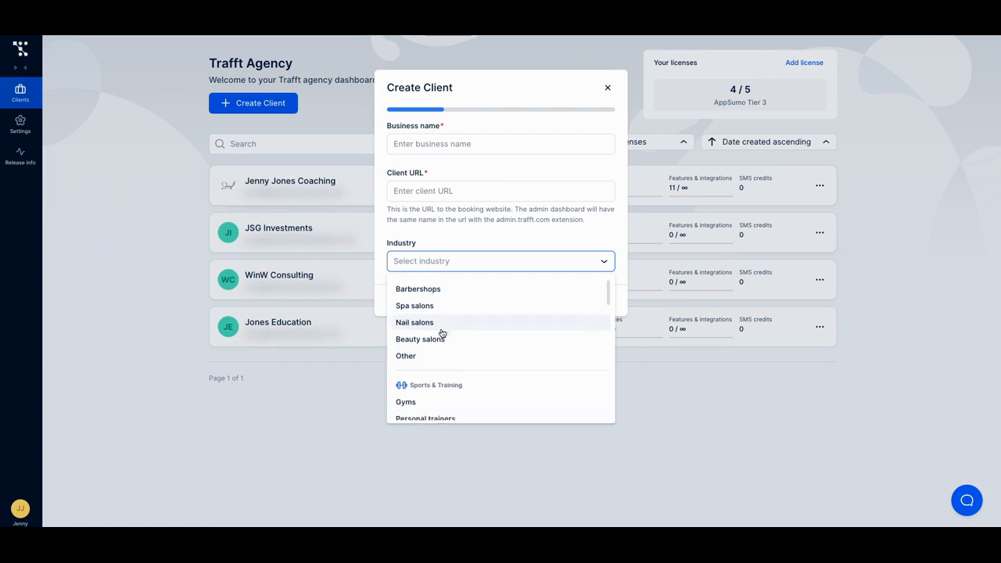
{"action": "scroll", "coordinate": [441, 332], "scroll_direction": "down", "scroll_amount": 4}
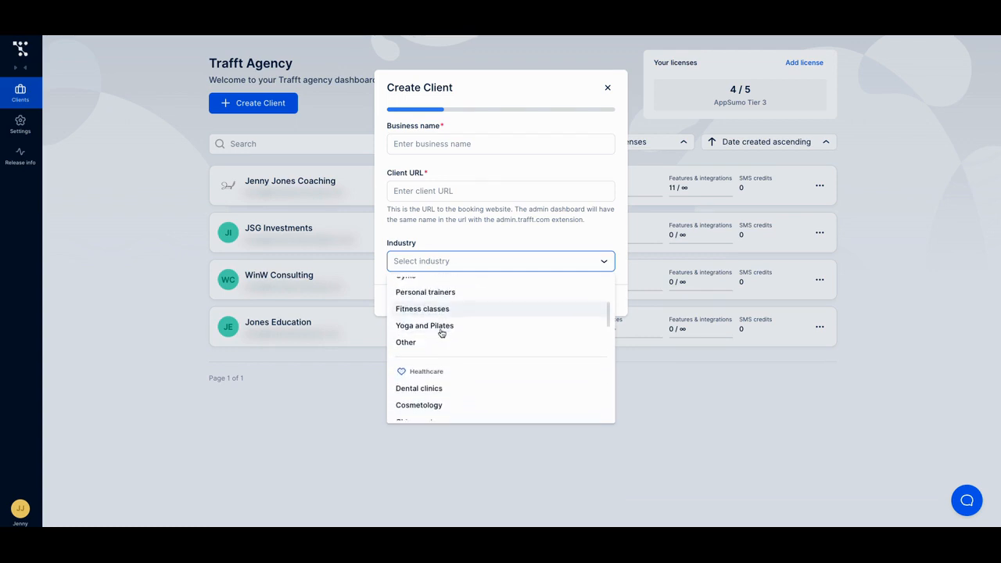
{"action": "scroll", "coordinate": [434, 357], "scroll_direction": "down", "scroll_amount": 4}
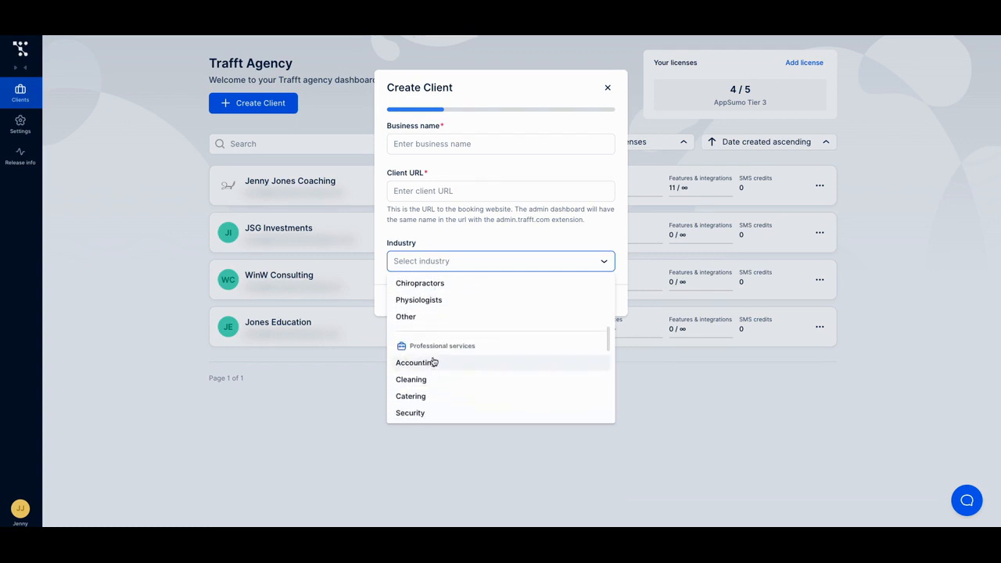
{"action": "scroll", "coordinate": [434, 359], "scroll_direction": "up", "scroll_amount": 2}
{"action": "scroll", "coordinate": [432, 357], "scroll_direction": "down", "scroll_amount": 4}
{"action": "scroll", "coordinate": [459, 304], "scroll_direction": "up", "scroll_amount": 5}
{"action": "left_click", "coordinate": [511, 230]}
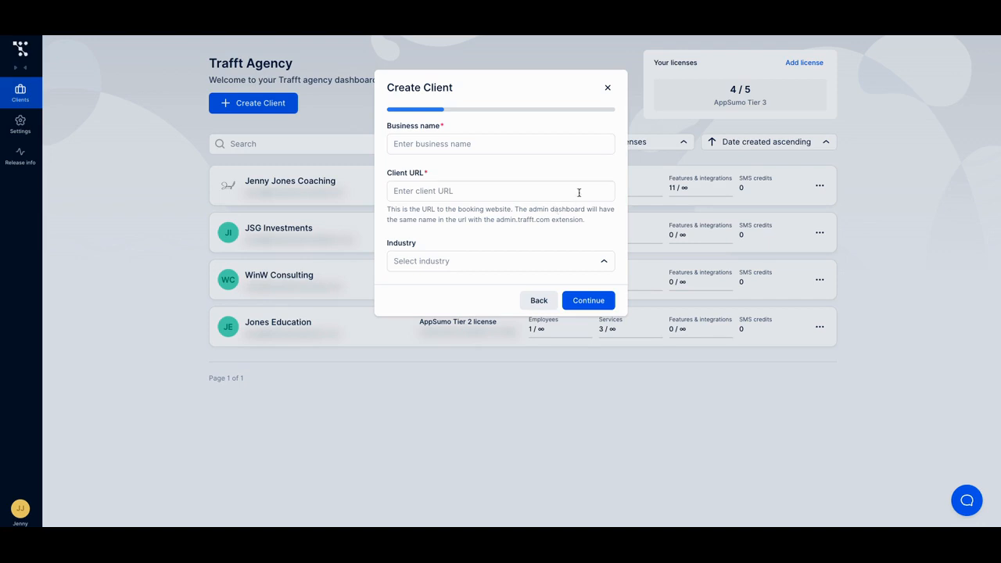
{"action": "left_click", "coordinate": [538, 301]}
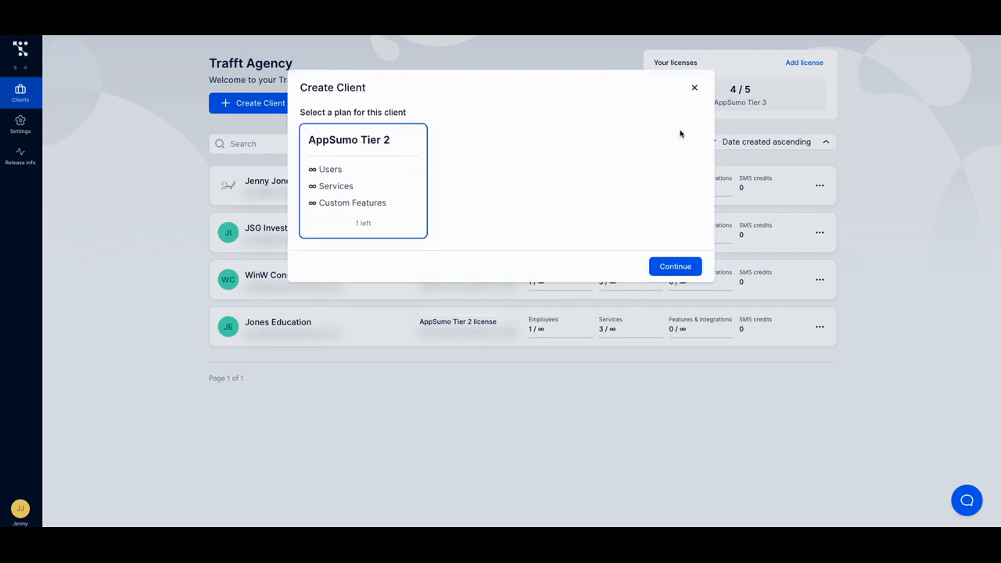
{"action": "left_click", "coordinate": [693, 90]}
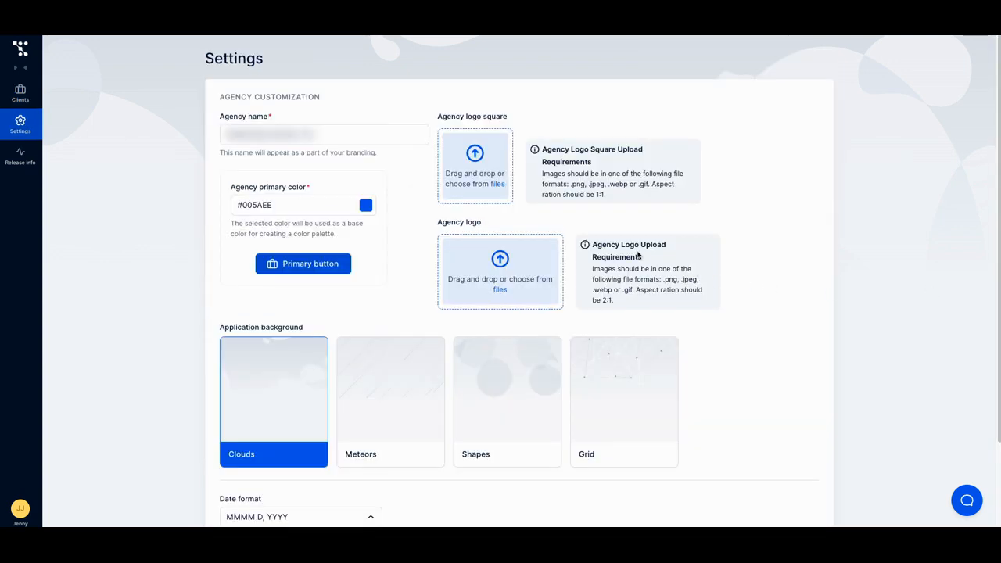
Step: Review the agency customization settings, including branding, logos, application background, date format and custom SMTP option
{"action": "scroll", "coordinate": [362, 144], "scroll_direction": "down", "scroll_amount": 1}
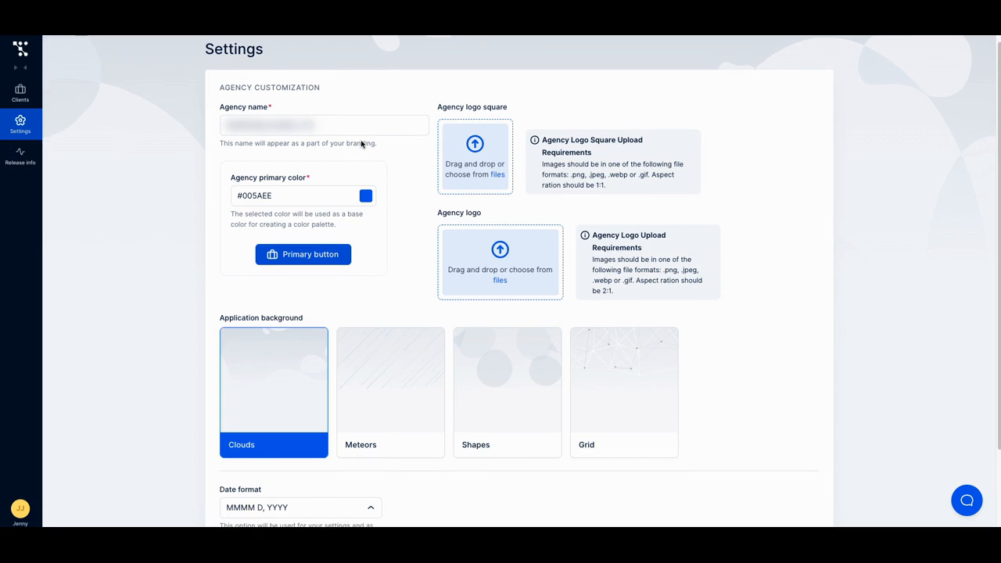
{"action": "scroll", "coordinate": [361, 144], "scroll_direction": "down", "scroll_amount": 3}
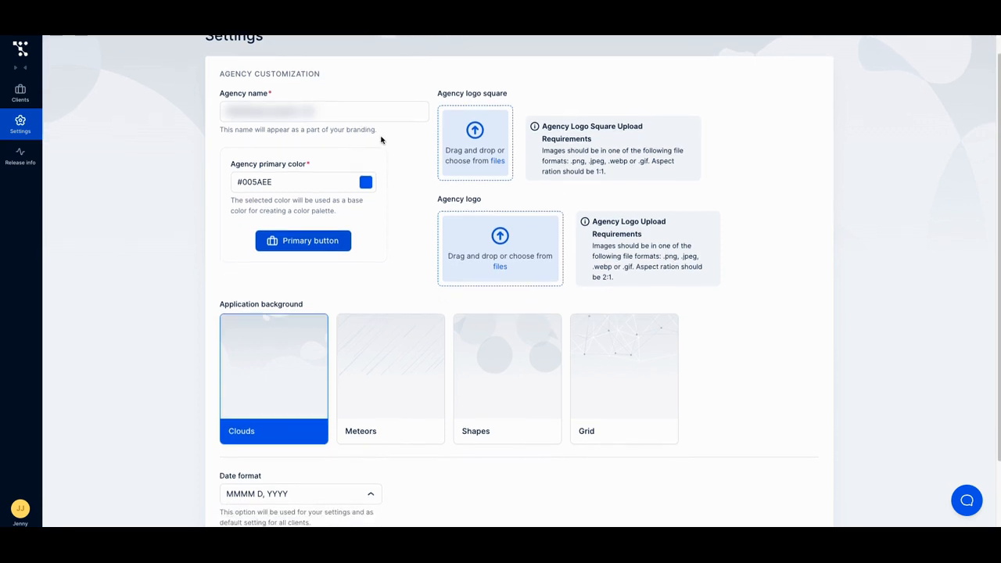
{"action": "scroll", "coordinate": [381, 140], "scroll_direction": "down", "scroll_amount": 1}
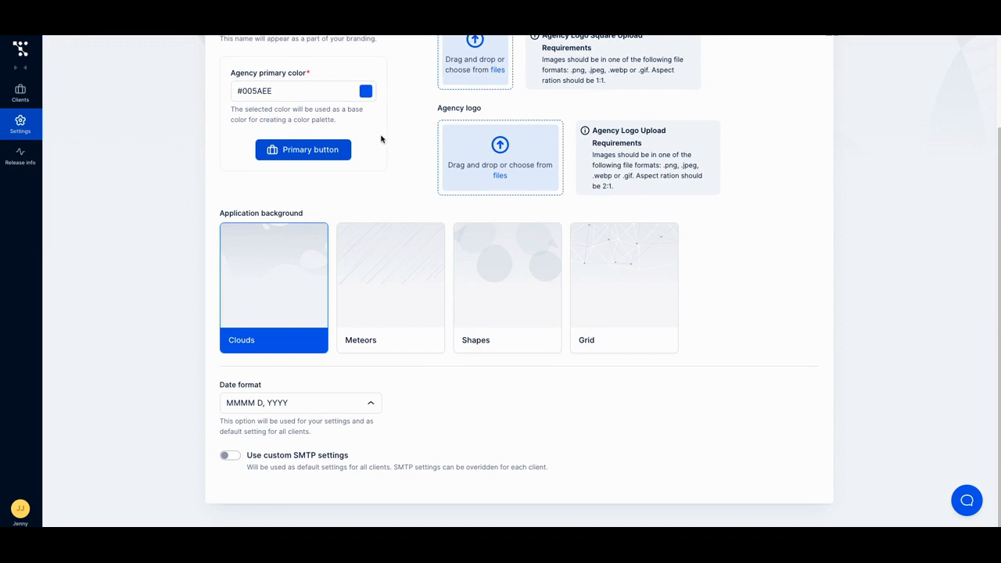
{"action": "scroll", "coordinate": [381, 139], "scroll_direction": "up", "scroll_amount": 3}
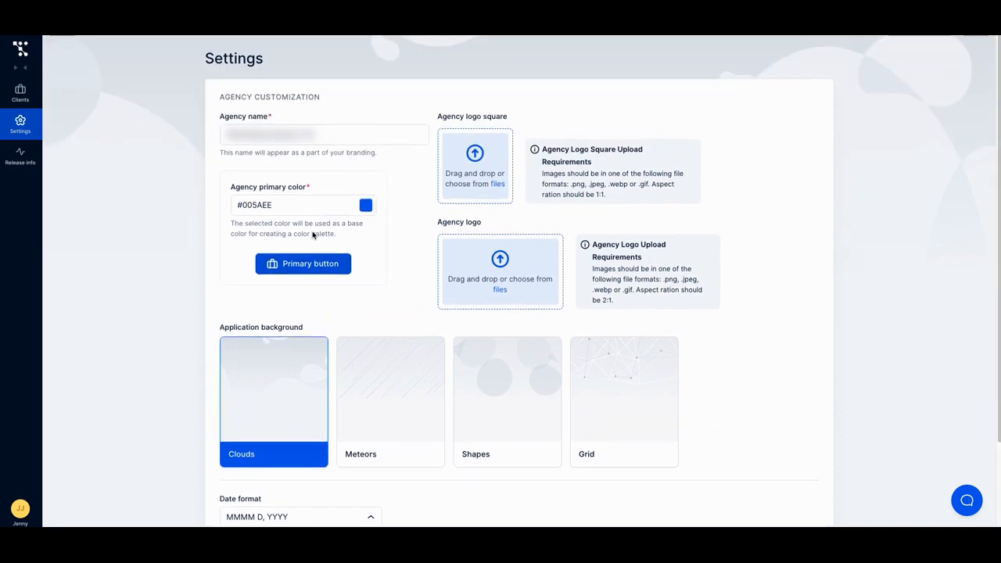
{"action": "scroll", "coordinate": [317, 235], "scroll_direction": "down", "scroll_amount": 1}
{"action": "scroll", "coordinate": [320, 217], "scroll_direction": "down", "scroll_amount": 1}
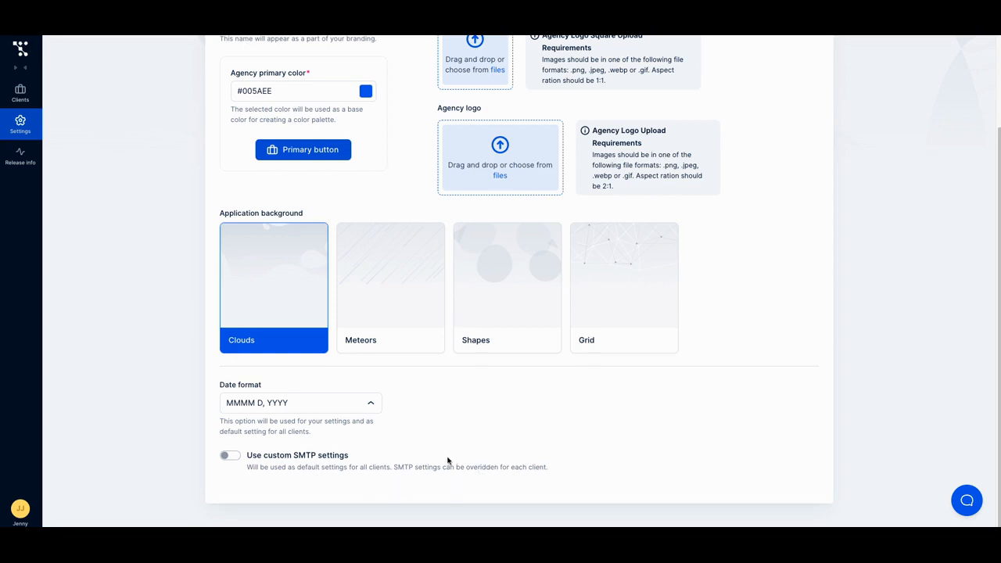
{"action": "scroll", "coordinate": [450, 462], "scroll_direction": "up", "scroll_amount": 1}
{"action": "scroll", "coordinate": [447, 461], "scroll_direction": "up", "scroll_amount": 3}
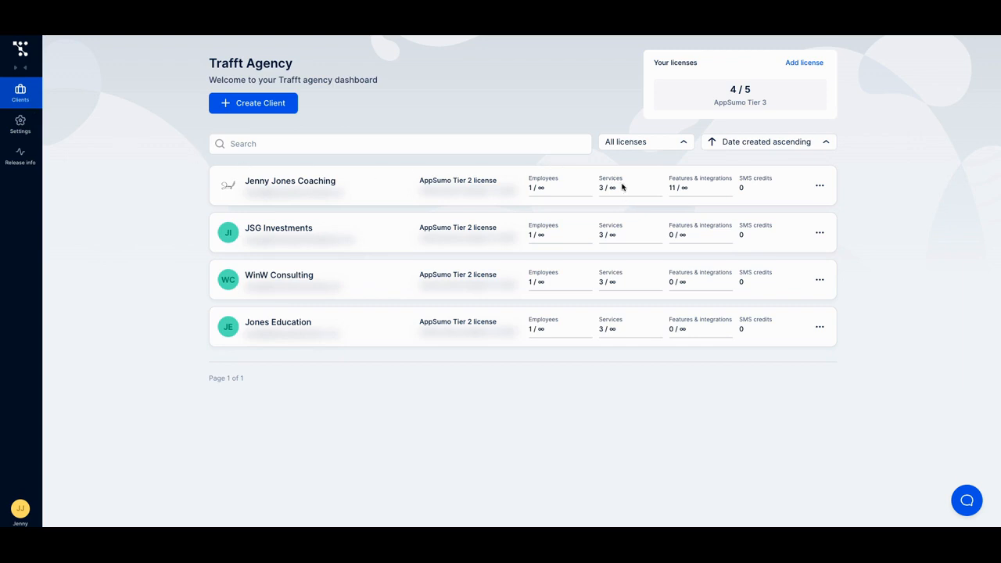
Step: Open the profile of the first client in the list and review its custom domain options and features and integrations access
{"action": "left_click", "coordinate": [819, 187]}
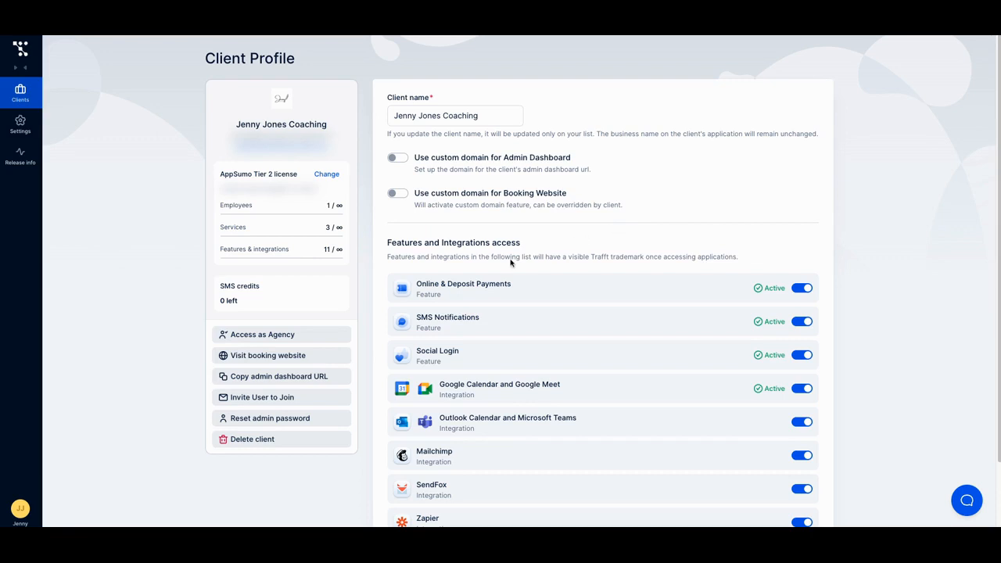
{"action": "scroll", "coordinate": [547, 298], "scroll_direction": "down", "scroll_amount": 1}
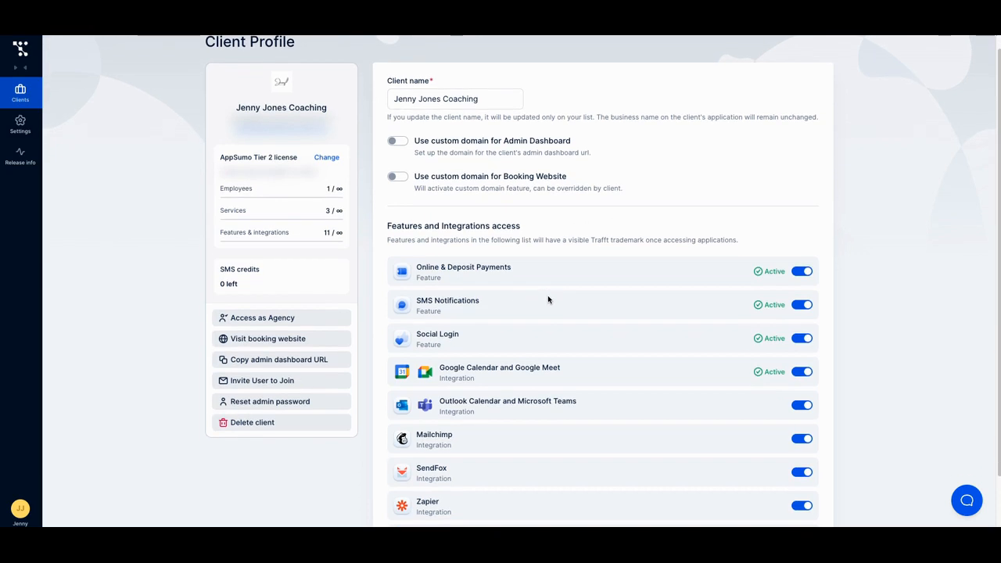
{"action": "scroll", "coordinate": [548, 290], "scroll_direction": "down", "scroll_amount": 3}
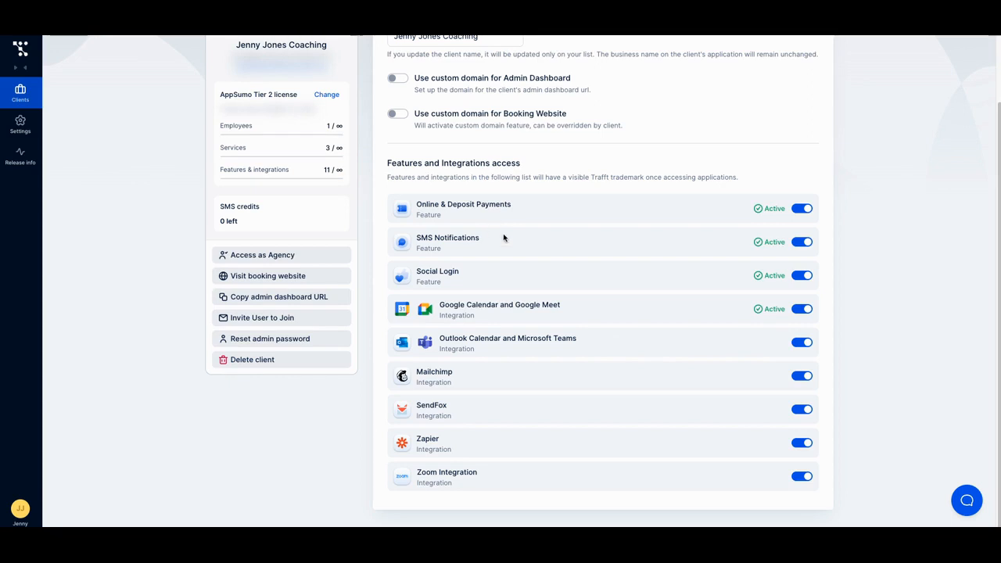
{"action": "scroll", "coordinate": [496, 186], "scroll_direction": "up", "scroll_amount": 1}
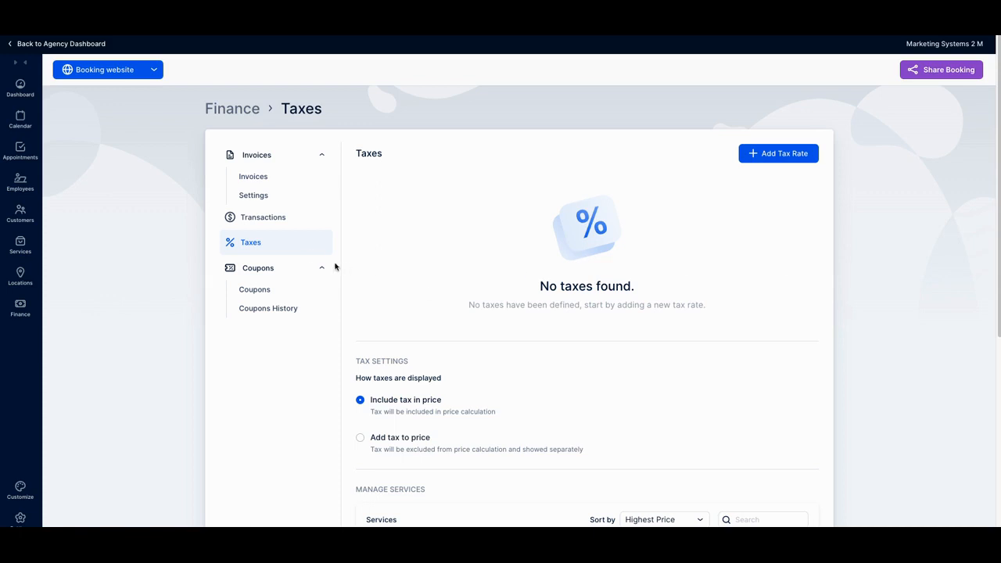
Step: View the client's transactions in Finance, and examine the tax display settings and the tax rates for services and extras
{"action": "left_click", "coordinate": [264, 221]}
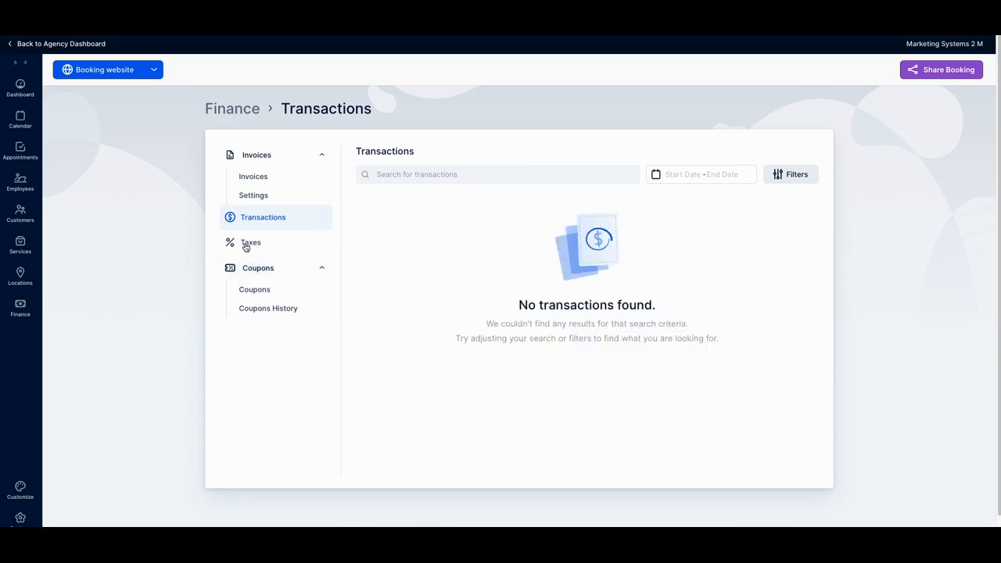
{"action": "left_click", "coordinate": [248, 243]}
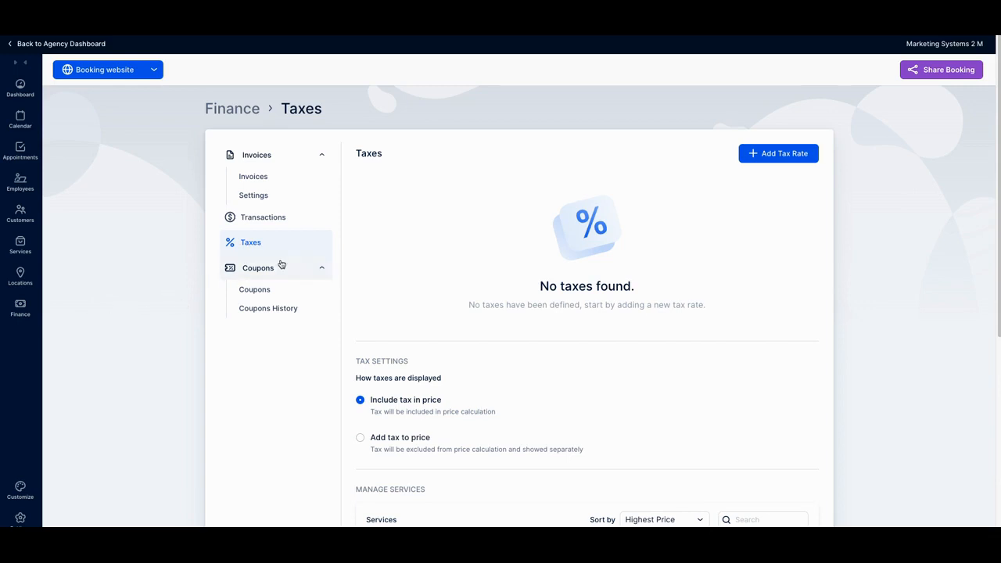
{"action": "scroll", "coordinate": [278, 266], "scroll_direction": "down", "scroll_amount": 3}
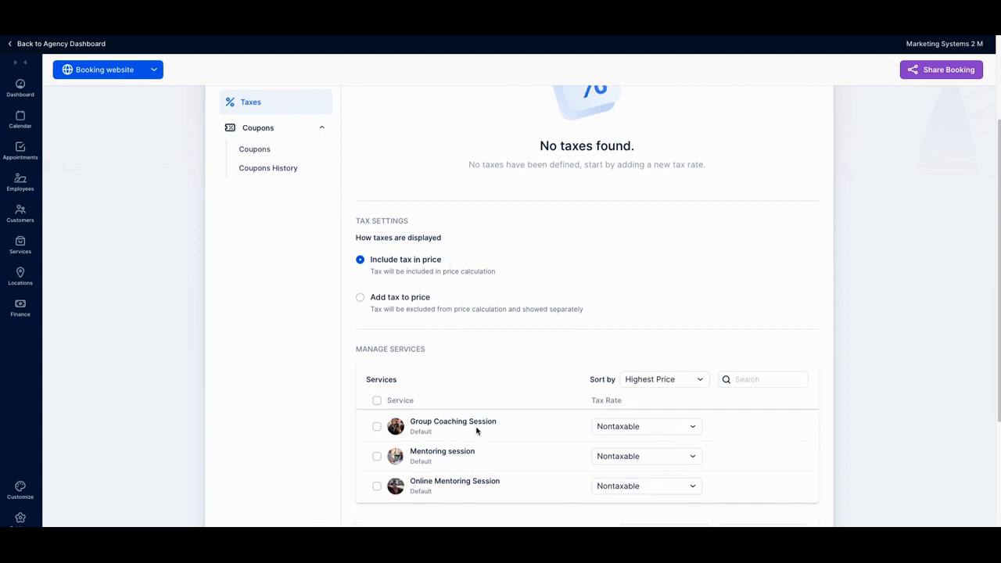
{"action": "scroll", "coordinate": [477, 429], "scroll_direction": "down", "scroll_amount": 1}
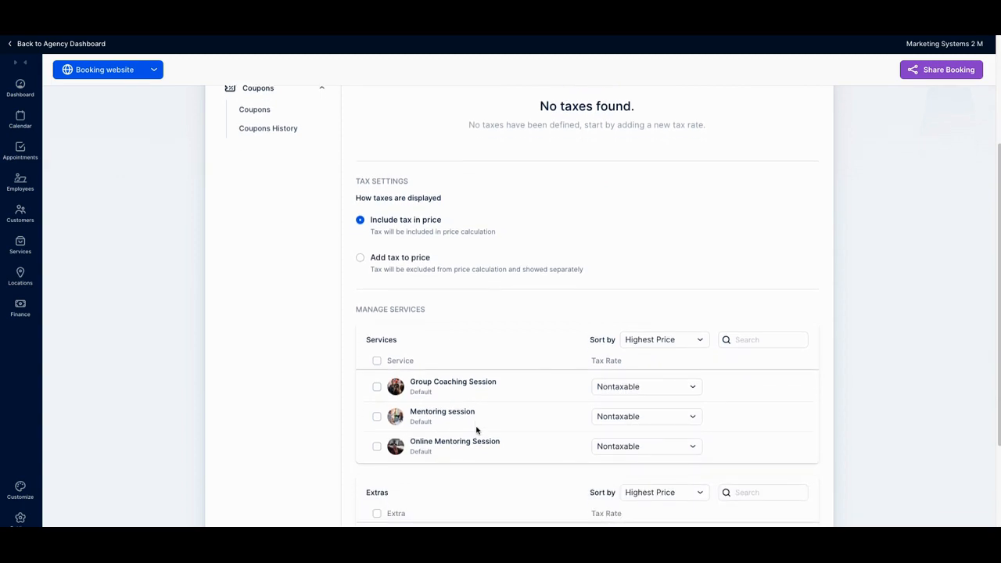
{"action": "scroll", "coordinate": [476, 415], "scroll_direction": "down", "scroll_amount": 2}
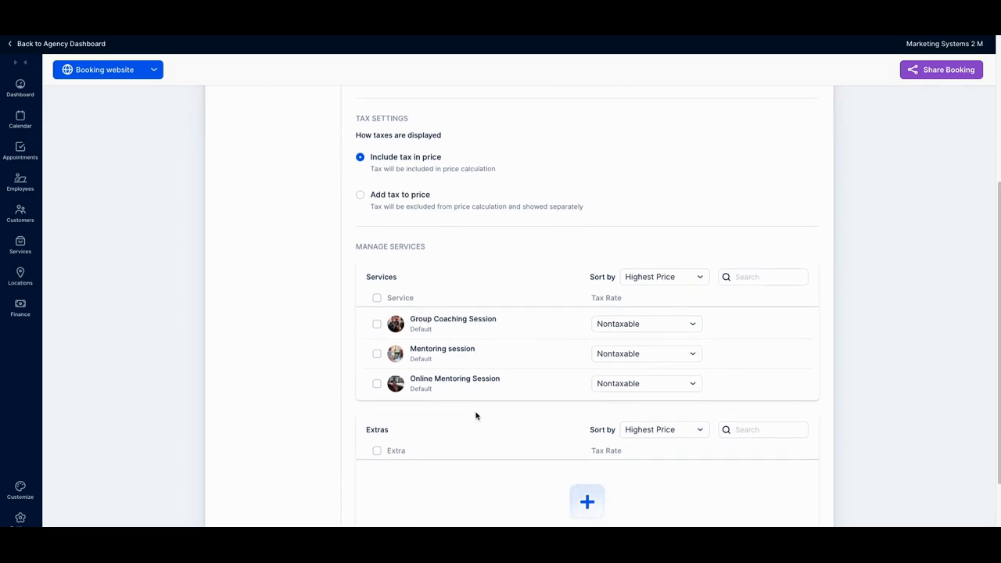
{"action": "scroll", "coordinate": [476, 415], "scroll_direction": "down", "scroll_amount": 2}
{"action": "scroll", "coordinate": [476, 414], "scroll_direction": "up", "scroll_amount": 5}
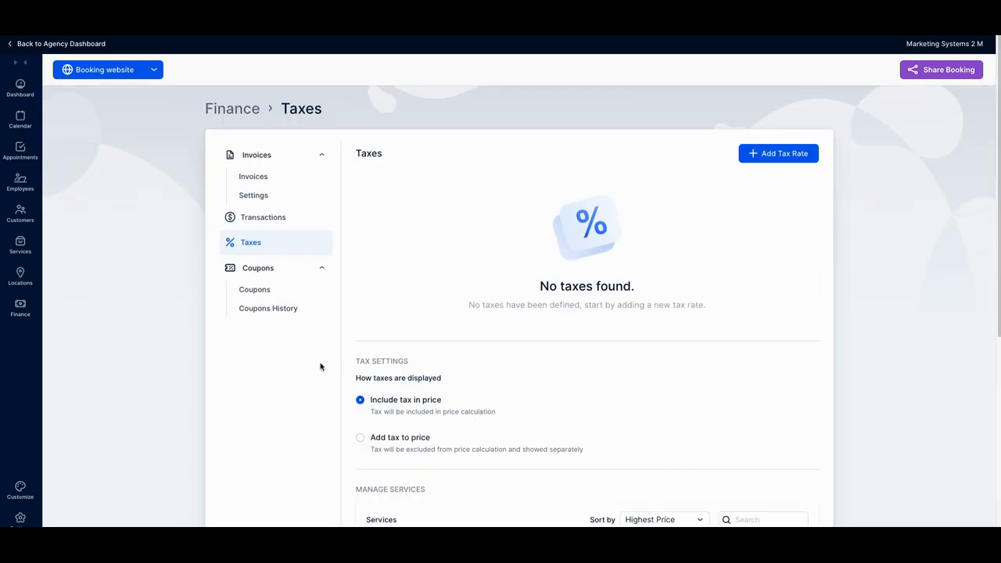
{"action": "scroll", "coordinate": [345, 382], "scroll_direction": "down", "scroll_amount": 1}
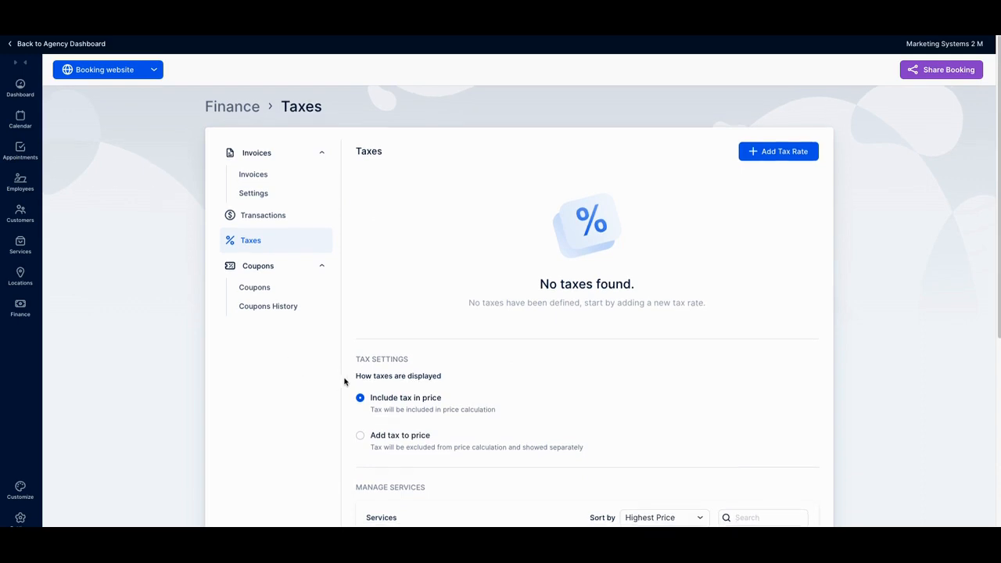
{"action": "scroll", "coordinate": [346, 382], "scroll_direction": "down", "scroll_amount": 2}
{"action": "scroll", "coordinate": [344, 379], "scroll_direction": "up", "scroll_amount": 3}
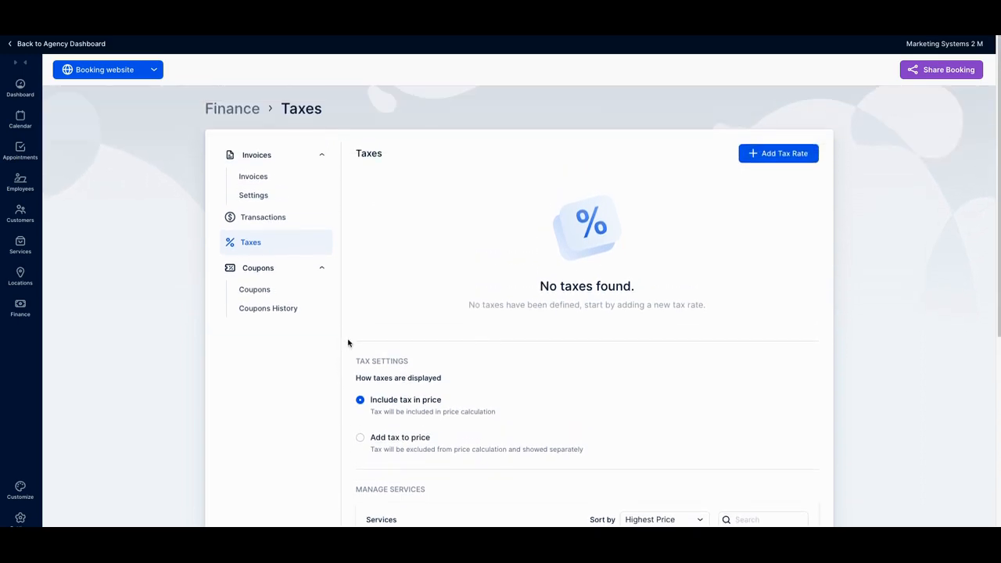
Step: Open the client's services and review the list with durations, prices and assigned employees
{"action": "left_click", "coordinate": [17, 248]}
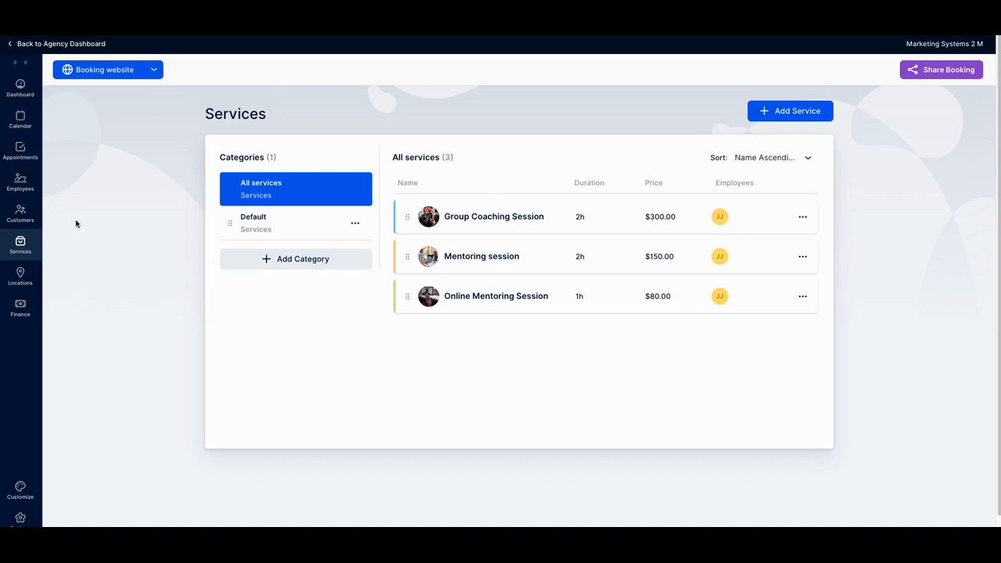
{"action": "scroll", "coordinate": [83, 243], "scroll_direction": "down", "scroll_amount": 1}
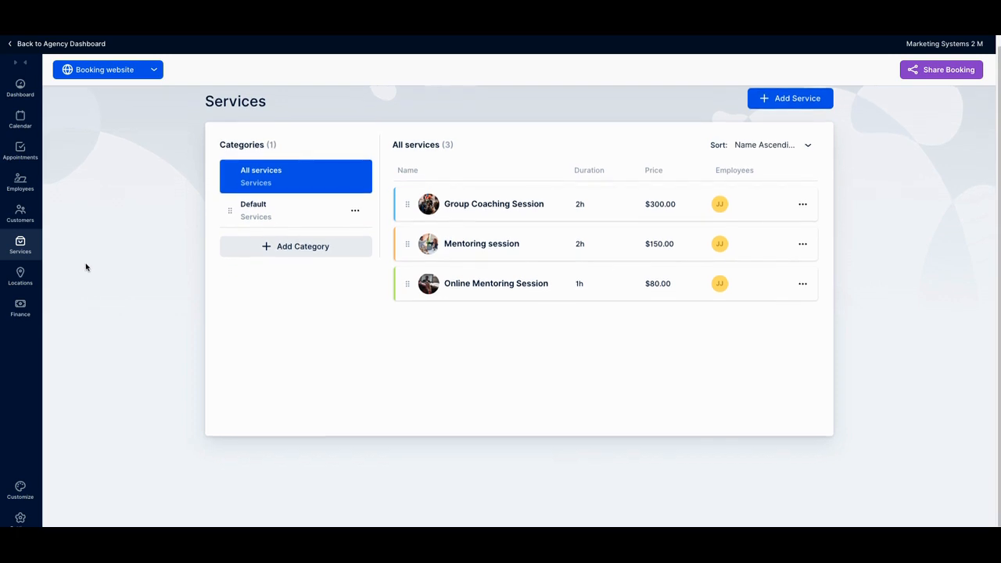
{"action": "scroll", "coordinate": [90, 376], "scroll_direction": "down", "scroll_amount": 1}
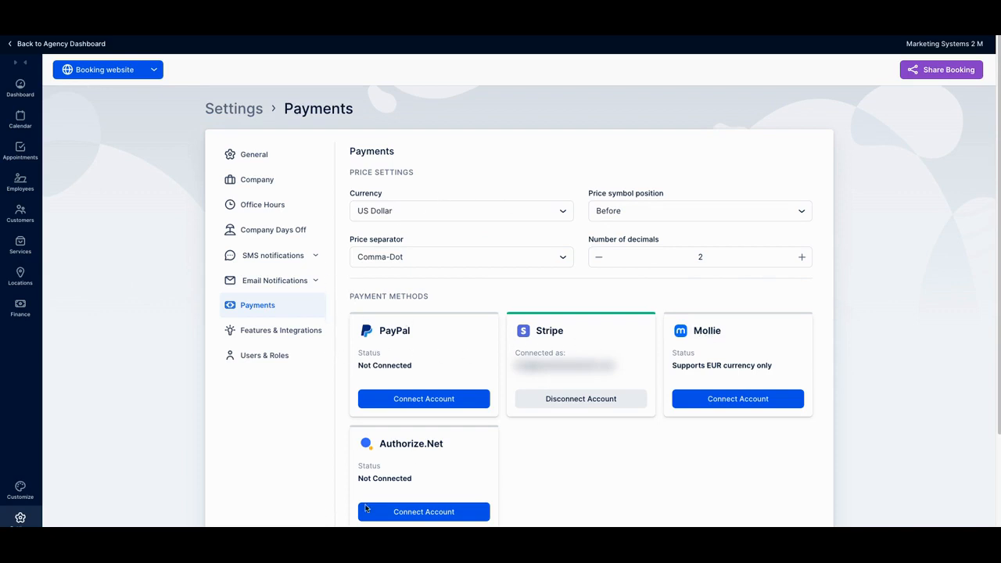
Step: Review the payment methods, primary payment option and on-site payment setting in the payment settings
{"action": "scroll", "coordinate": [437, 478], "scroll_direction": "down", "scroll_amount": 3}
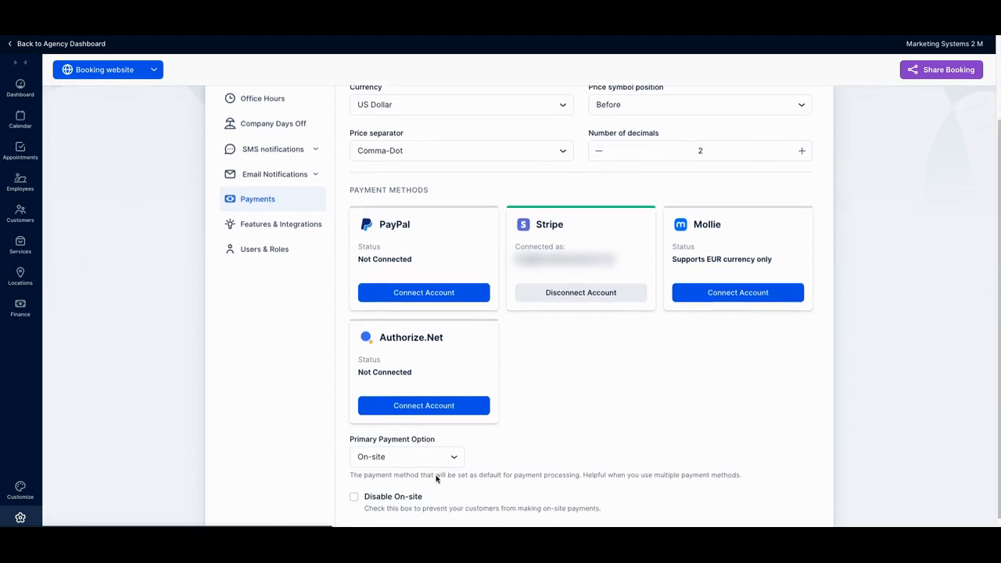
{"action": "scroll", "coordinate": [437, 479], "scroll_direction": "up", "scroll_amount": 1}
{"action": "scroll", "coordinate": [435, 476], "scroll_direction": "down", "scroll_amount": 1}
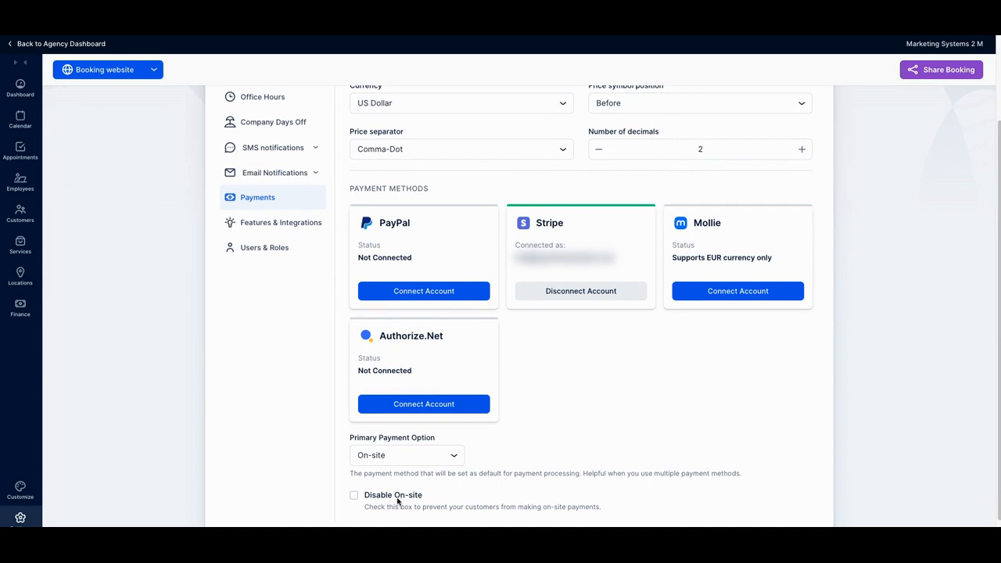
{"action": "scroll", "coordinate": [405, 493], "scroll_direction": "up", "scroll_amount": 3}
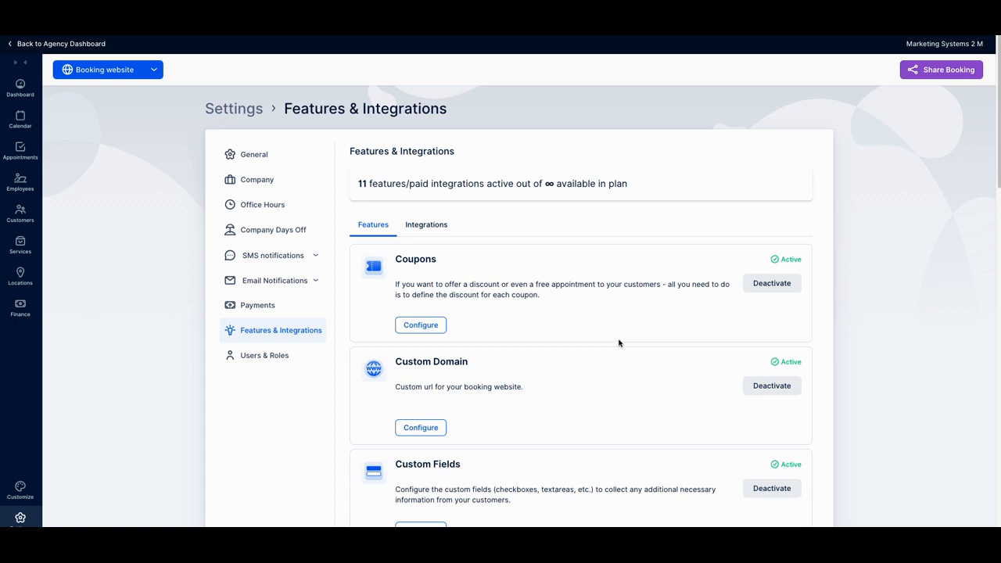
Step: Review the Coupons, Custom Domain, Custom Fields, Custom Notifications and Custom Roles entries in the client's features list
{"action": "scroll", "coordinate": [619, 343], "scroll_direction": "down", "scroll_amount": 1}
{"action": "scroll", "coordinate": [619, 343], "scroll_direction": "down", "scroll_amount": 2}
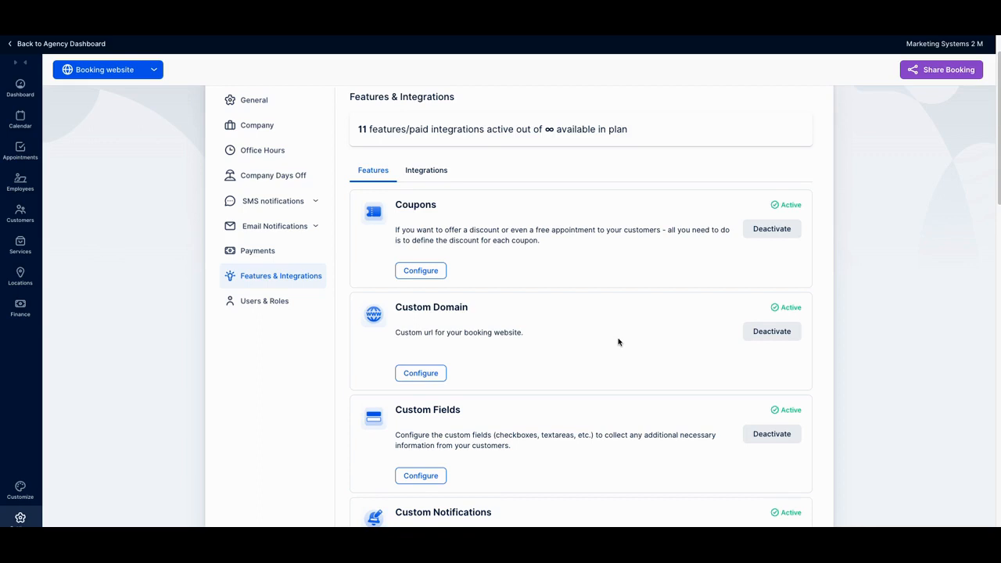
{"action": "scroll", "coordinate": [619, 342], "scroll_direction": "down", "scroll_amount": 1}
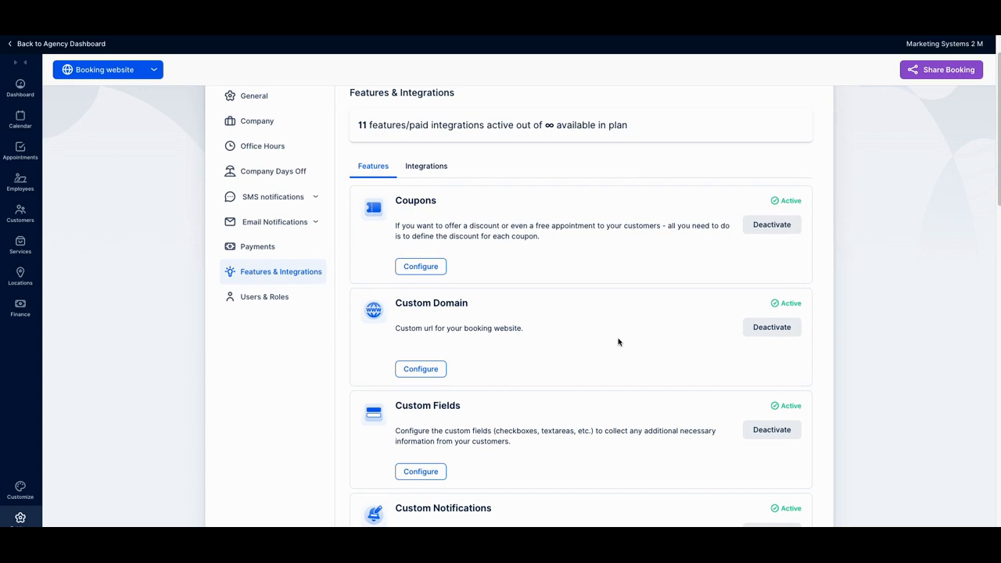
{"action": "scroll", "coordinate": [618, 342], "scroll_direction": "down", "scroll_amount": 4}
{"action": "scroll", "coordinate": [619, 342], "scroll_direction": "up", "scroll_amount": 4}
{"action": "scroll", "coordinate": [619, 341], "scroll_direction": "up", "scroll_amount": 1}
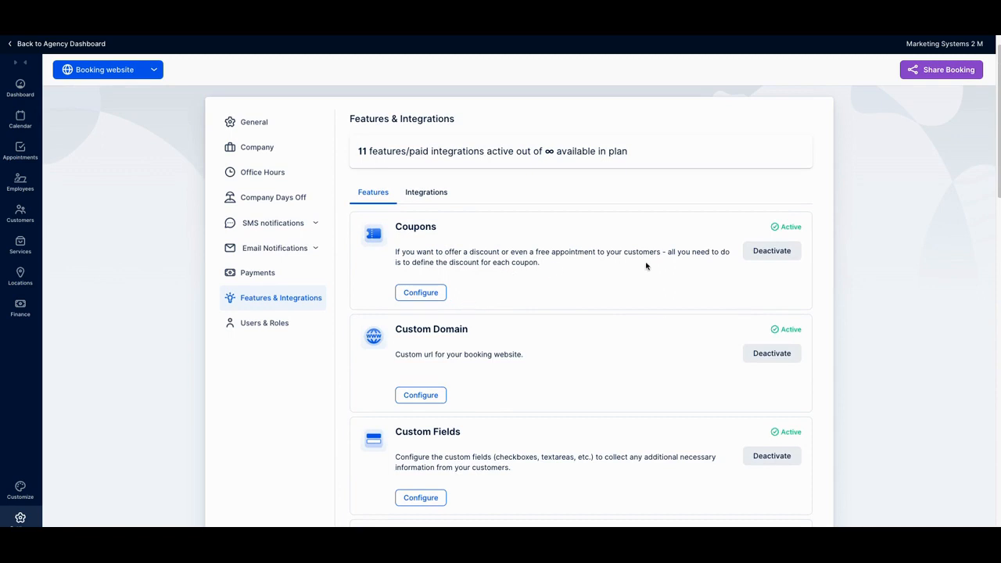
{"action": "scroll", "coordinate": [648, 268], "scroll_direction": "down", "scroll_amount": 1}
{"action": "scroll", "coordinate": [649, 316], "scroll_direction": "down", "scroll_amount": 2}
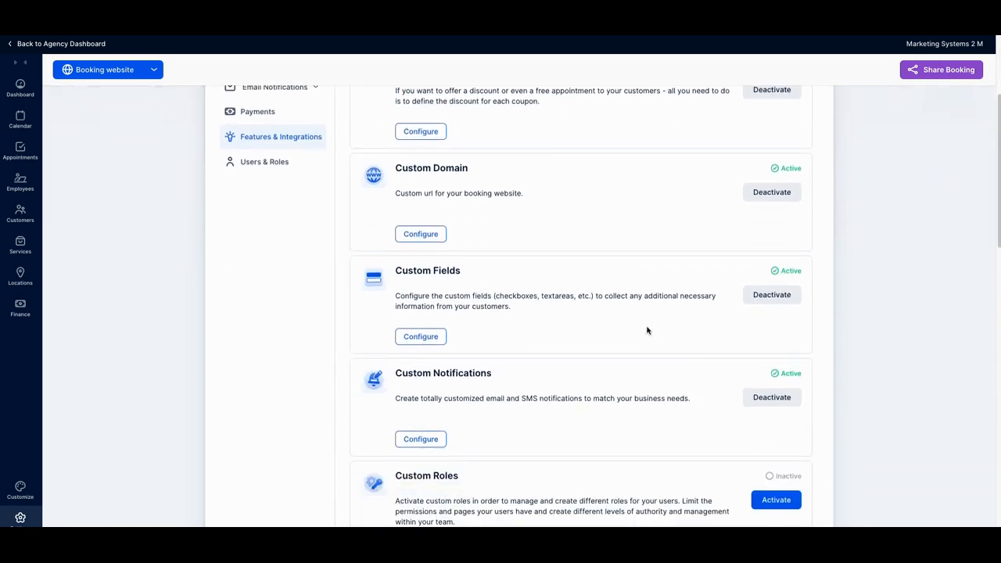
{"action": "scroll", "coordinate": [651, 316], "scroll_direction": "down", "scroll_amount": 4}
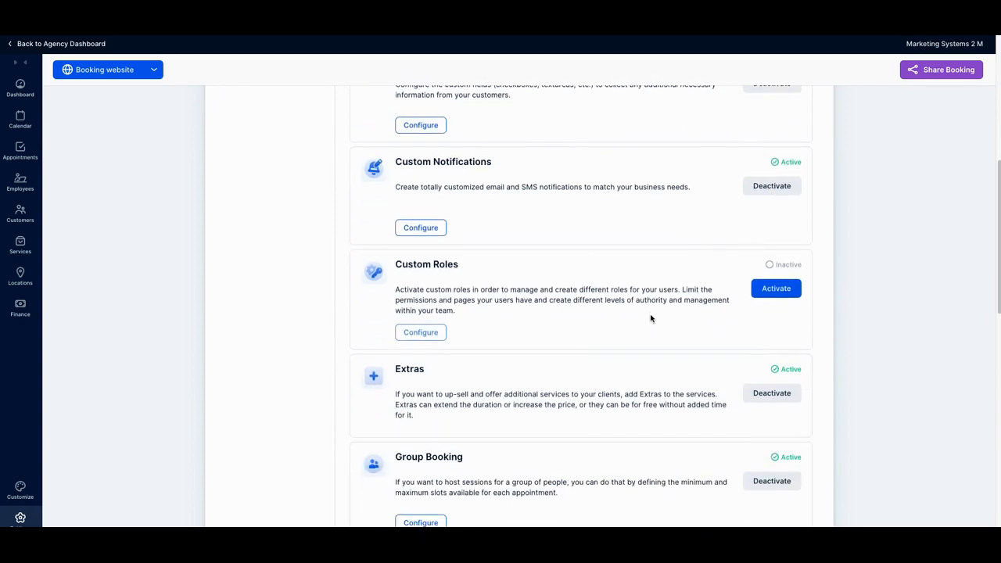
Step: Examine the Extras, Group Booking, Multiple Locations and Multilingual Support features and their descriptions
{"action": "scroll", "coordinate": [651, 318], "scroll_direction": "down", "scroll_amount": 1}
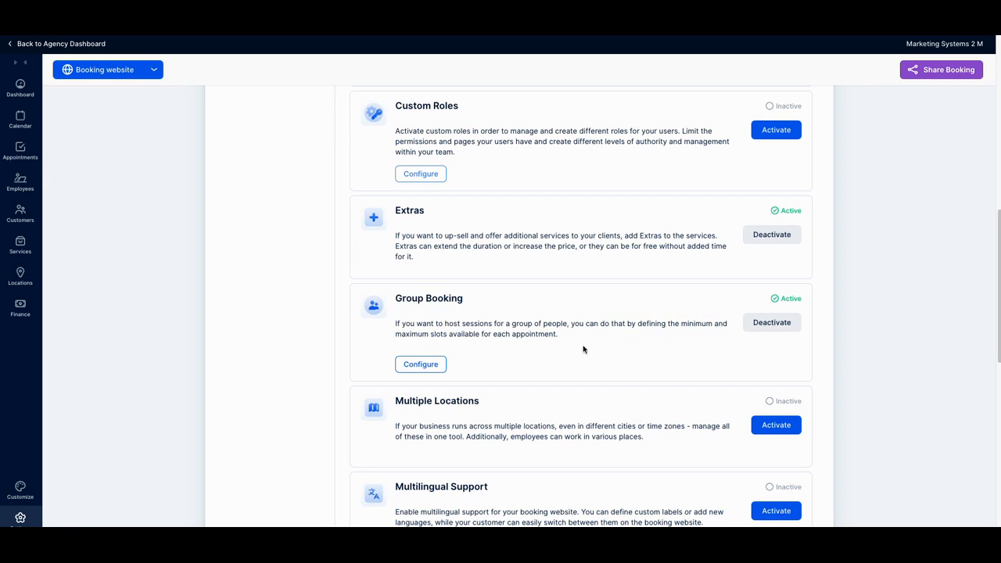
{"action": "scroll", "coordinate": [632, 345], "scroll_direction": "down", "scroll_amount": 1}
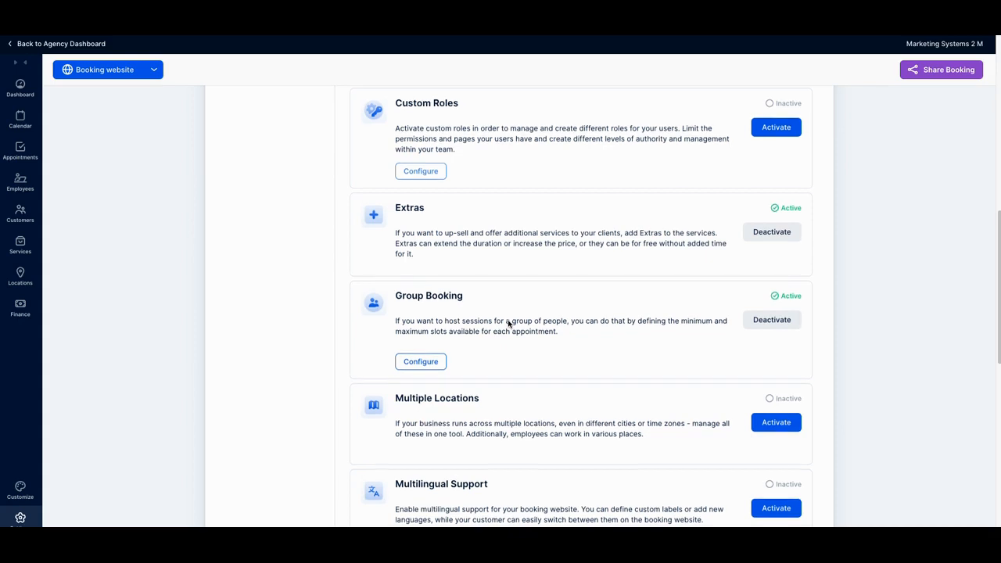
{"action": "scroll", "coordinate": [516, 321], "scroll_direction": "down", "scroll_amount": 1}
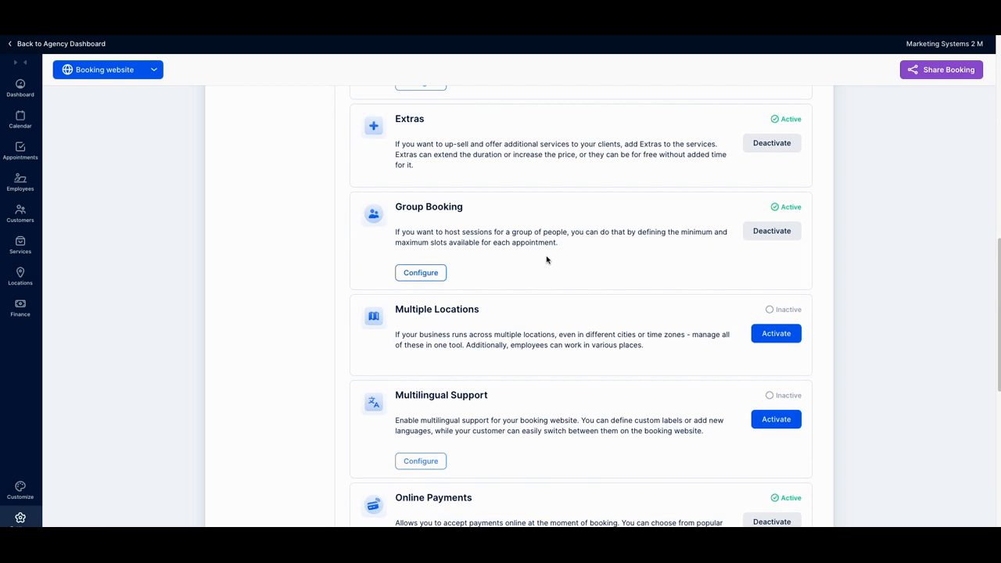
{"action": "scroll", "coordinate": [547, 260], "scroll_direction": "down", "scroll_amount": 1}
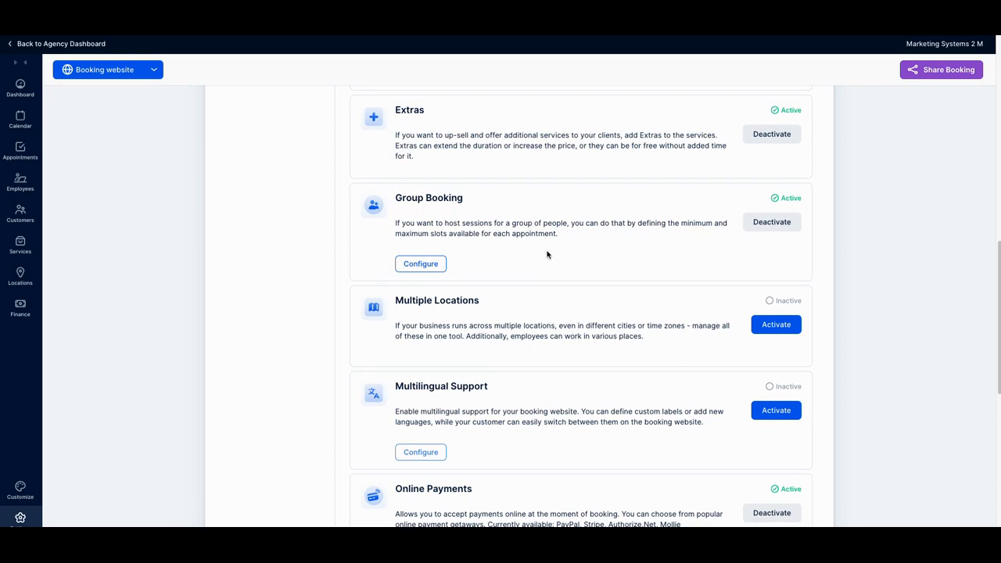
{"action": "scroll", "coordinate": [547, 255], "scroll_direction": "down", "scroll_amount": 1}
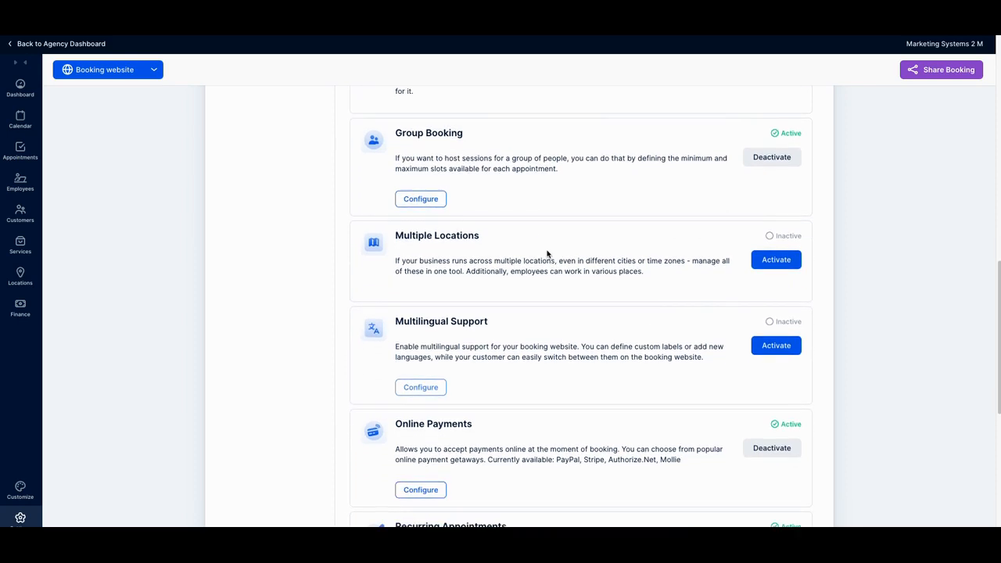
{"action": "scroll", "coordinate": [548, 255], "scroll_direction": "down", "scroll_amount": 1}
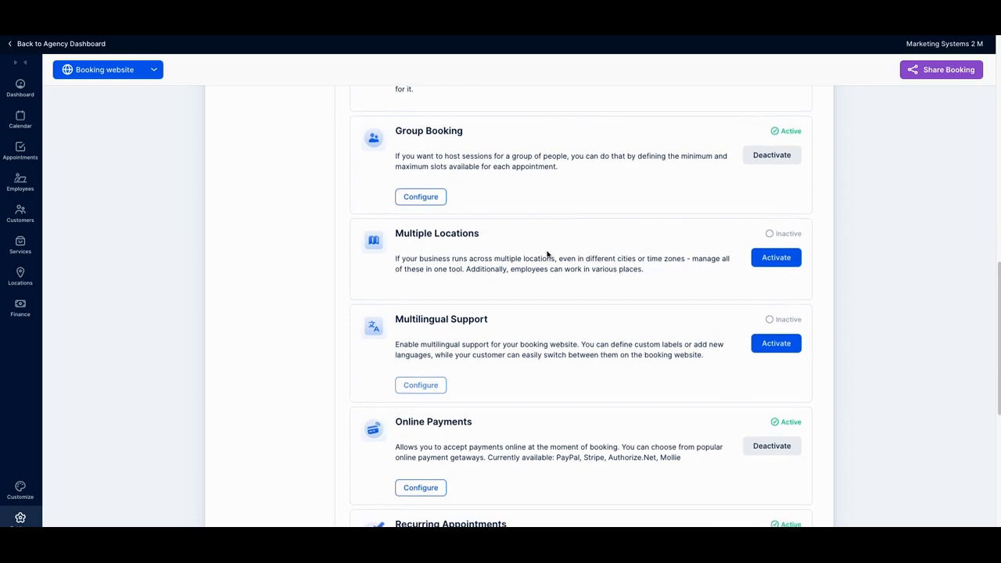
{"action": "scroll", "coordinate": [550, 263], "scroll_direction": "down", "scroll_amount": 1}
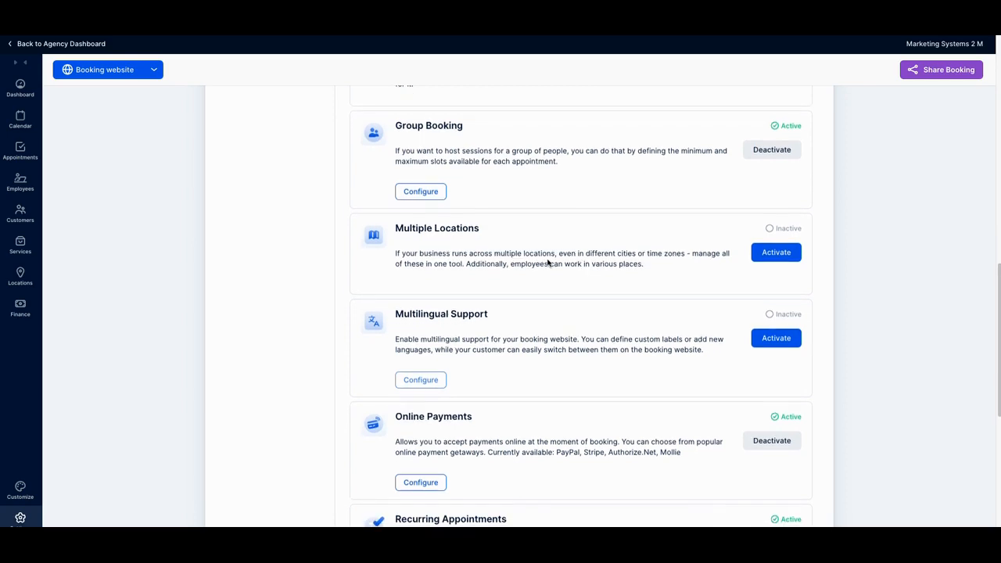
{"action": "scroll", "coordinate": [563, 264], "scroll_direction": "down", "scroll_amount": 1}
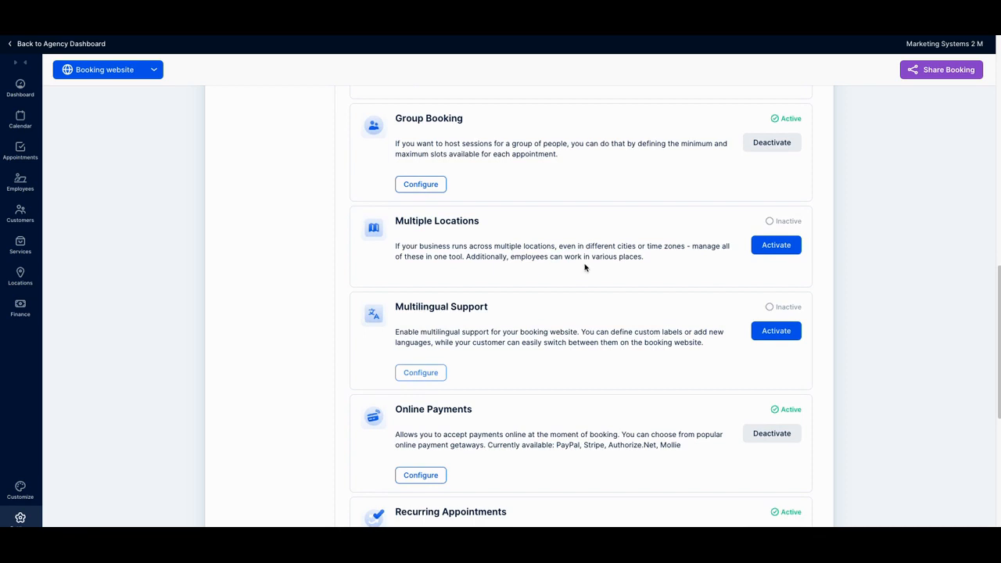
{"action": "scroll", "coordinate": [570, 275], "scroll_direction": "down", "scroll_amount": 1}
{"action": "scroll", "coordinate": [571, 275], "scroll_direction": "down", "scroll_amount": 1}
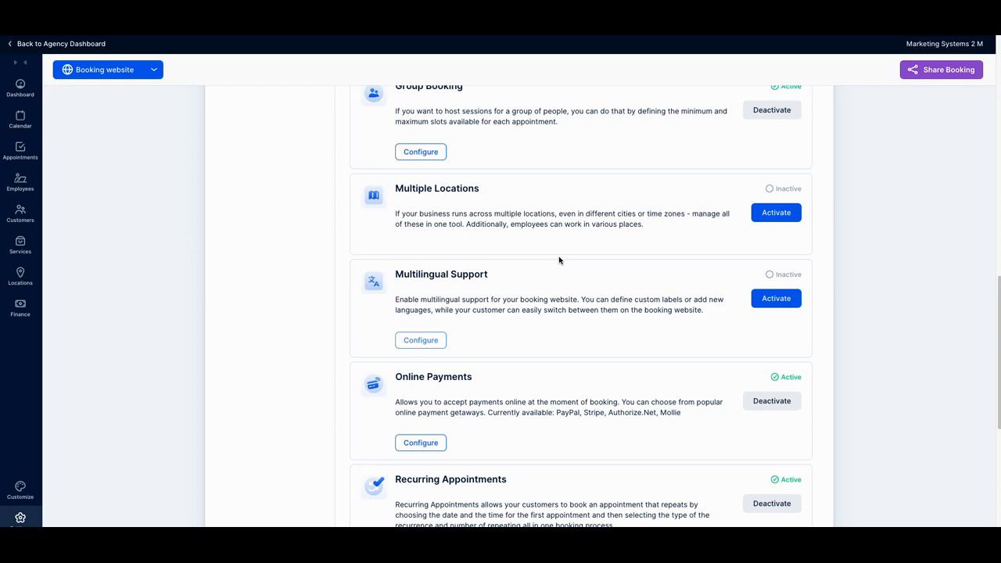
{"action": "scroll", "coordinate": [560, 262], "scroll_direction": "up", "scroll_amount": 1}
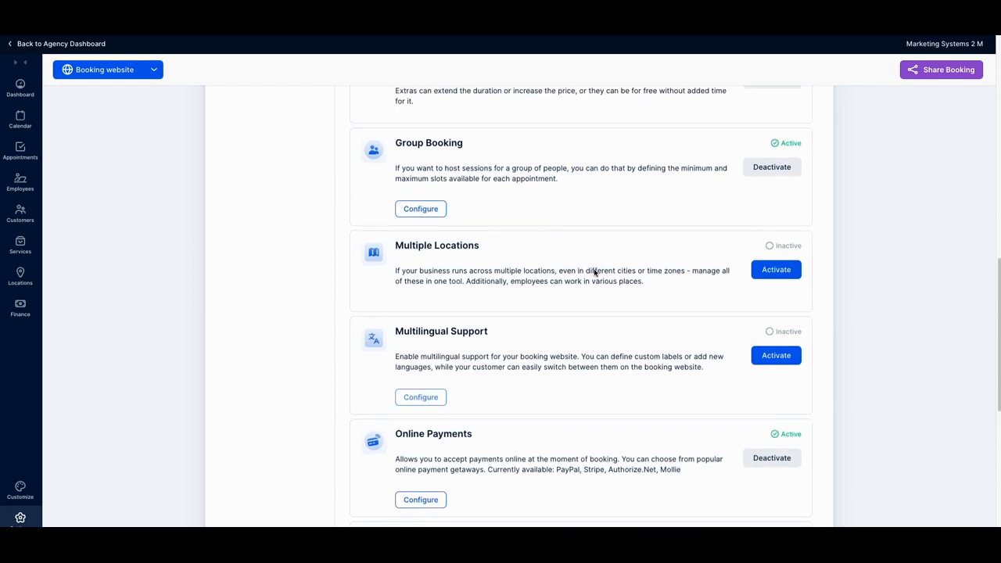
{"action": "scroll", "coordinate": [594, 273], "scroll_direction": "down", "scroll_amount": 2}
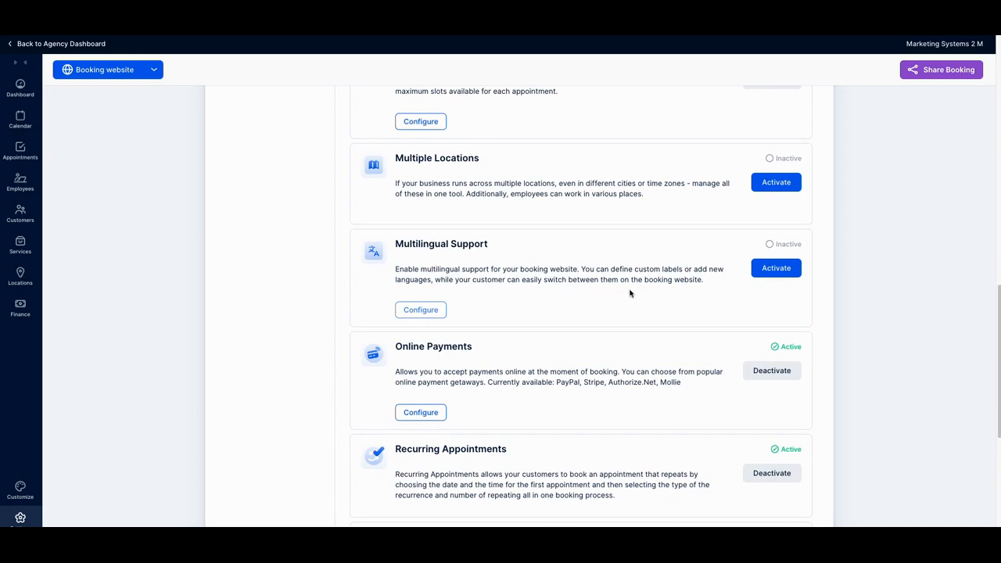
Step: Review the Online Payments, Recurring Appointments, SMTP Email, Special Days and Webhooks features
{"action": "scroll", "coordinate": [629, 293], "scroll_direction": "down", "scroll_amount": 1}
{"action": "scroll", "coordinate": [629, 293], "scroll_direction": "down", "scroll_amount": 1}
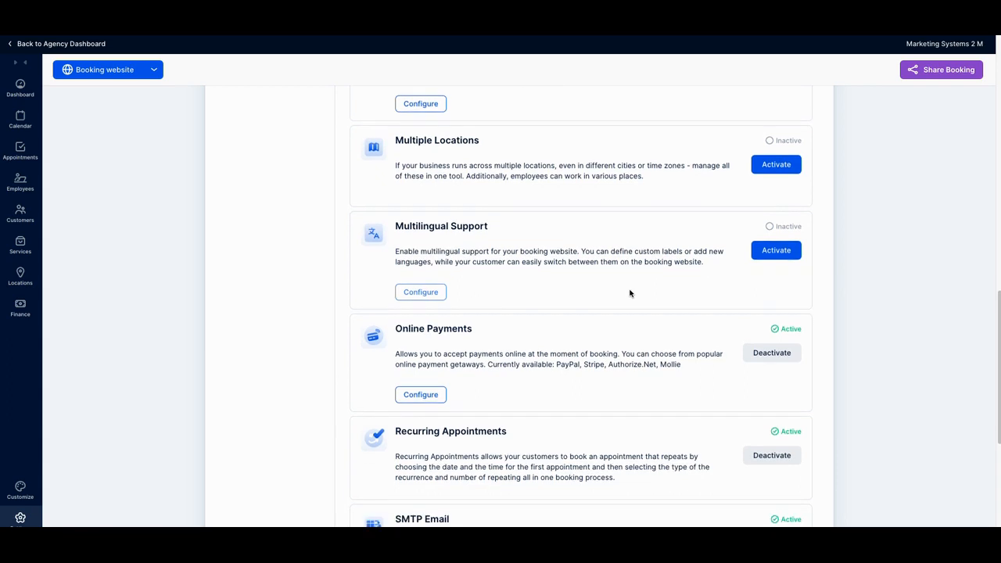
{"action": "scroll", "coordinate": [630, 293], "scroll_direction": "down", "scroll_amount": 3}
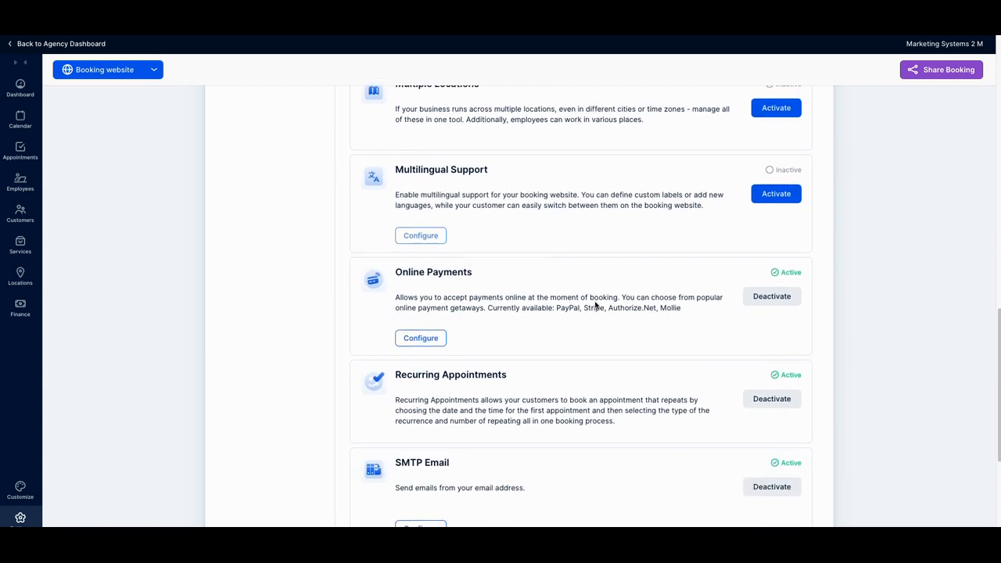
{"action": "scroll", "coordinate": [595, 305], "scroll_direction": "down", "scroll_amount": 3}
{"action": "scroll", "coordinate": [593, 315], "scroll_direction": "down", "scroll_amount": 5}
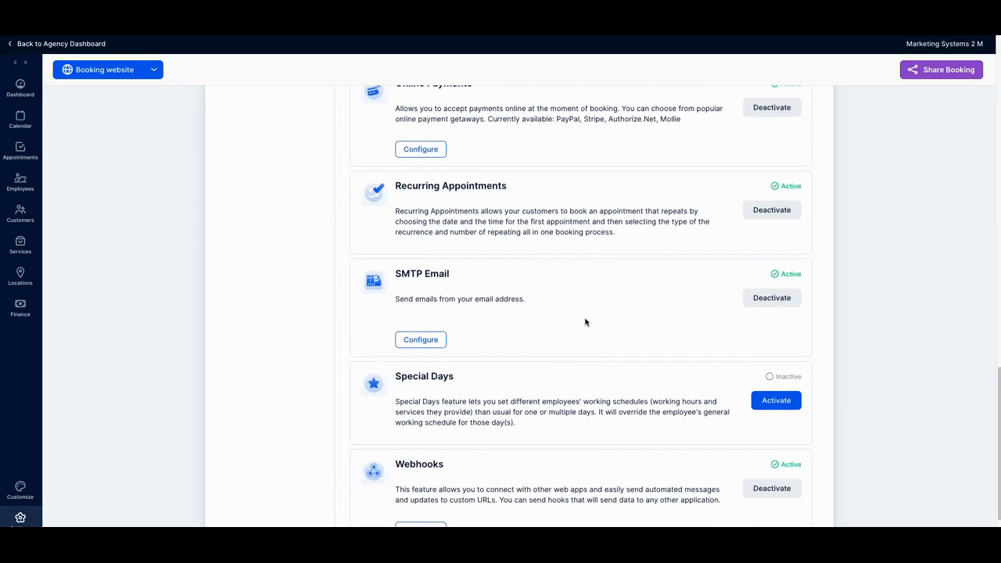
{"action": "scroll", "coordinate": [586, 320], "scroll_direction": "down", "scroll_amount": 2}
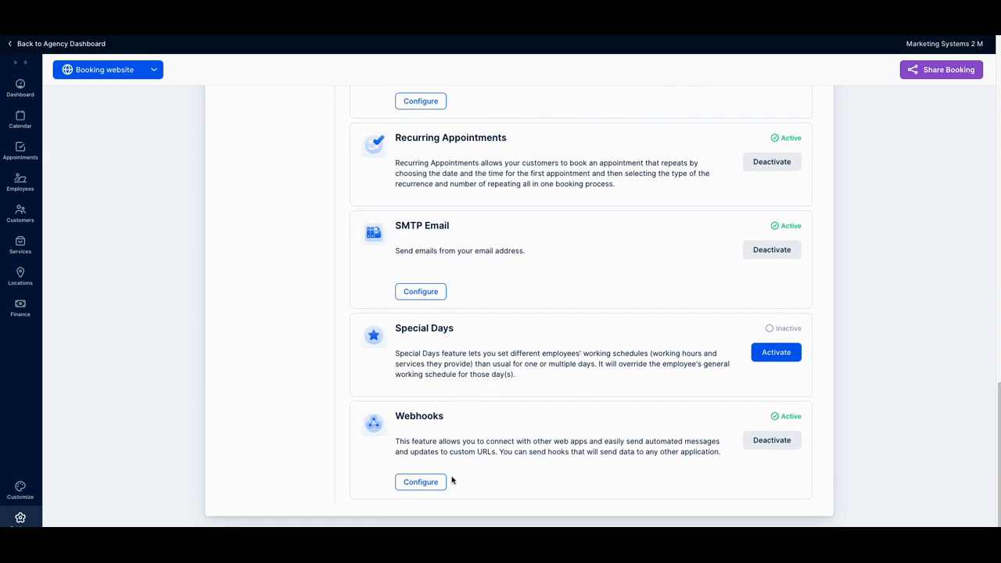
Step: Switch to the integrations list and examine the Facebook Pixel, Google, Apple Calendar, and Outlook Calendar and Microsoft Teams integrations
{"action": "scroll", "coordinate": [452, 479], "scroll_direction": "up", "scroll_amount": 1}
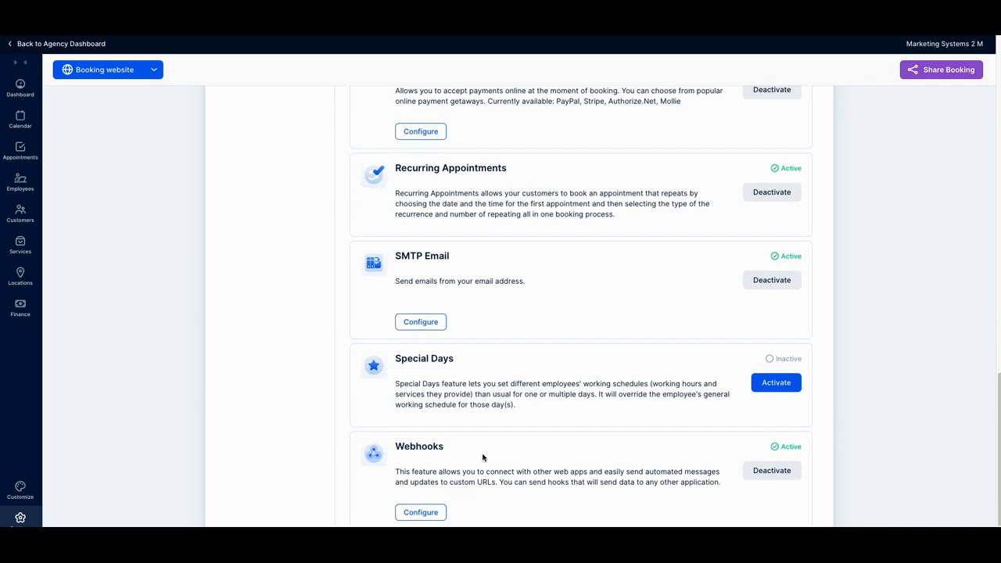
{"action": "scroll", "coordinate": [483, 457], "scroll_direction": "up", "scroll_amount": 3}
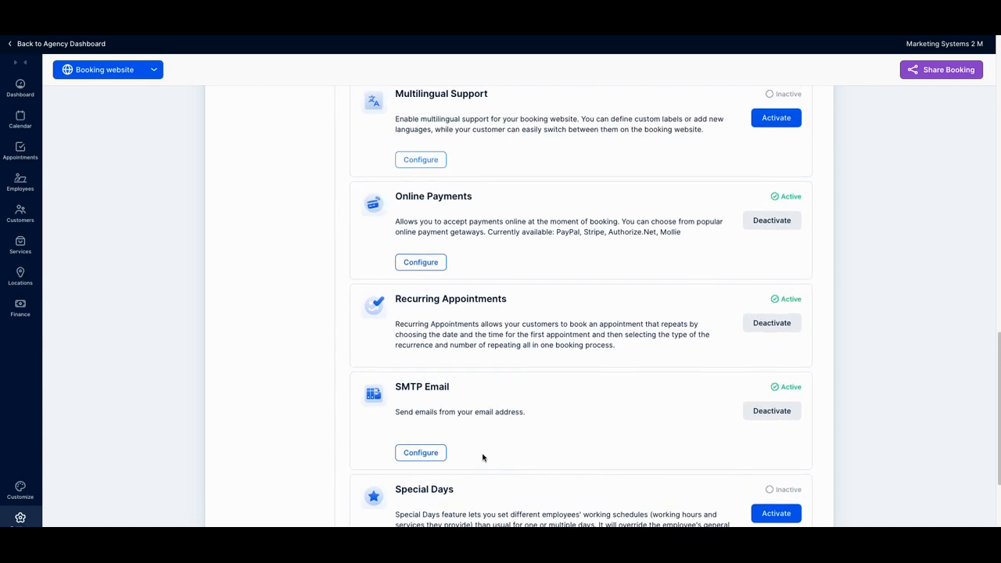
{"action": "scroll", "coordinate": [482, 458], "scroll_direction": "up", "scroll_amount": 15}
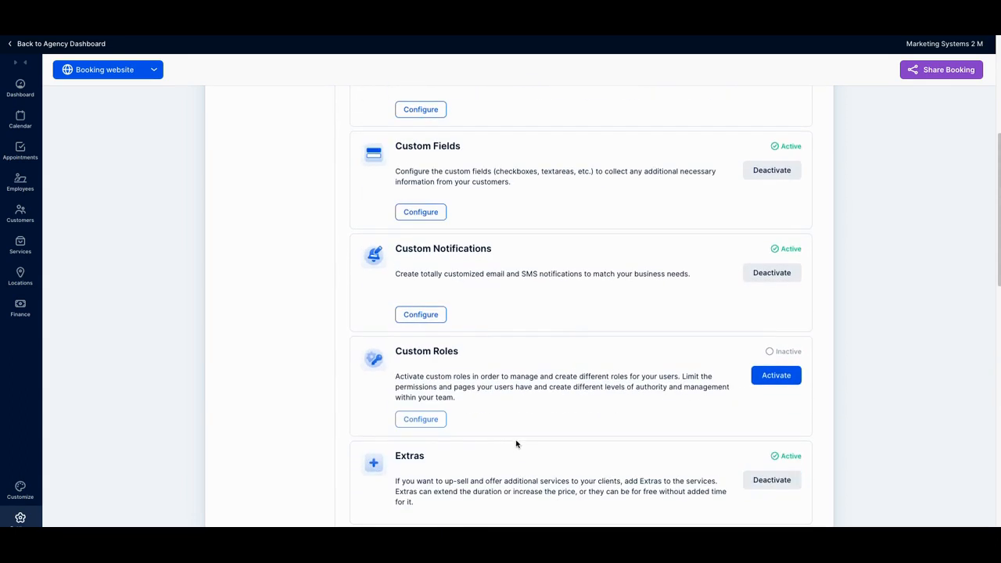
{"action": "scroll", "coordinate": [539, 423], "scroll_direction": "up", "scroll_amount": 5}
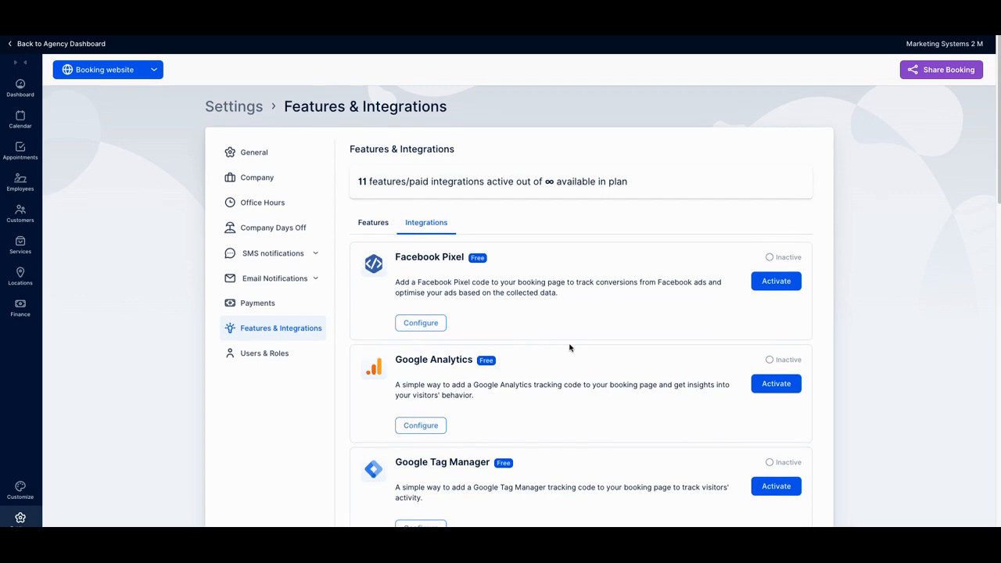
{"action": "scroll", "coordinate": [570, 348], "scroll_direction": "down", "scroll_amount": 3}
{"action": "scroll", "coordinate": [570, 348], "scroll_direction": "down", "scroll_amount": 2}
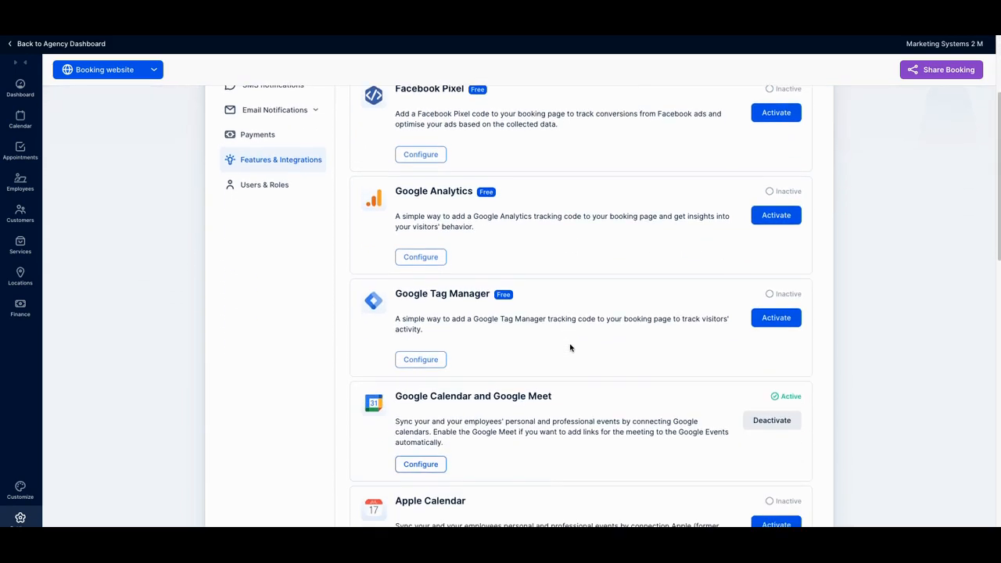
{"action": "scroll", "coordinate": [570, 349], "scroll_direction": "down", "scroll_amount": 3}
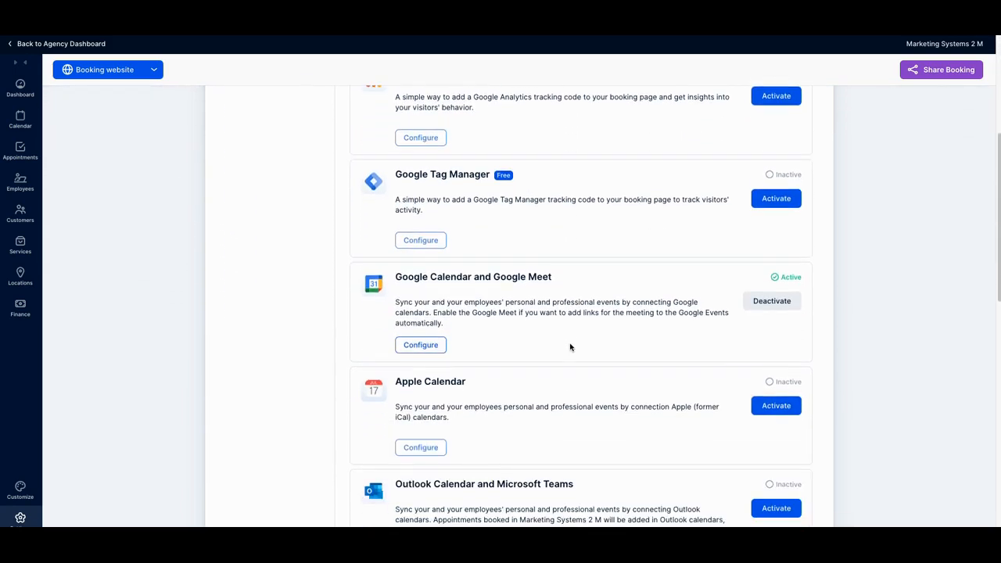
{"action": "scroll", "coordinate": [573, 344], "scroll_direction": "down", "scroll_amount": 2}
{"action": "scroll", "coordinate": [546, 275], "scroll_direction": "up", "scroll_amount": 1}
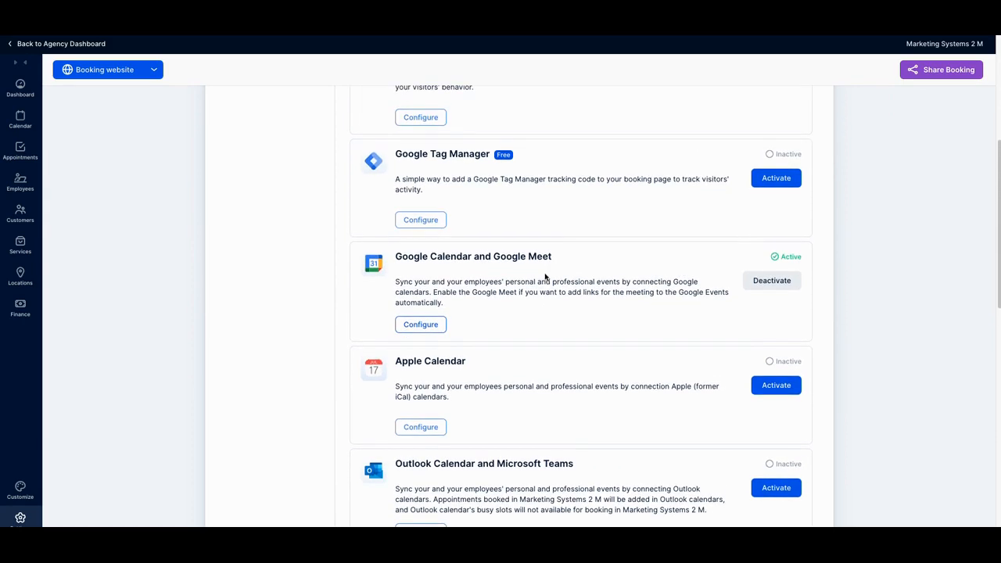
{"action": "scroll", "coordinate": [535, 305], "scroll_direction": "down", "scroll_amount": 3}
{"action": "scroll", "coordinate": [535, 305], "scroll_direction": "down", "scroll_amount": 2}
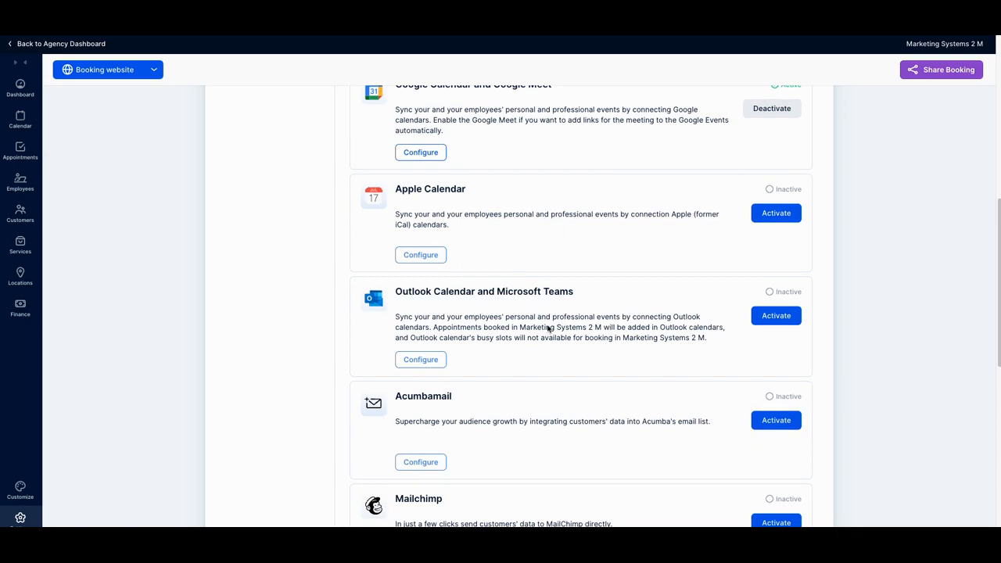
{"action": "scroll", "coordinate": [549, 328], "scroll_direction": "down", "scroll_amount": 1}
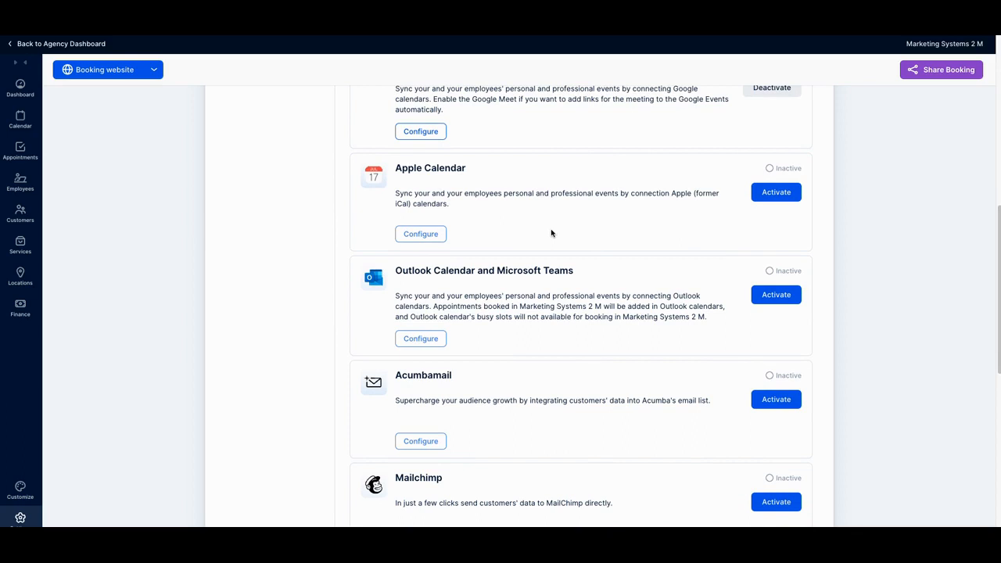
Step: Review the Acumbamail, Mailchimp, SendFox, WhatsApp, Zapier and Zoom integrations
{"action": "scroll", "coordinate": [550, 234], "scroll_direction": "down", "scroll_amount": 1}
{"action": "scroll", "coordinate": [548, 243], "scroll_direction": "down", "scroll_amount": 1}
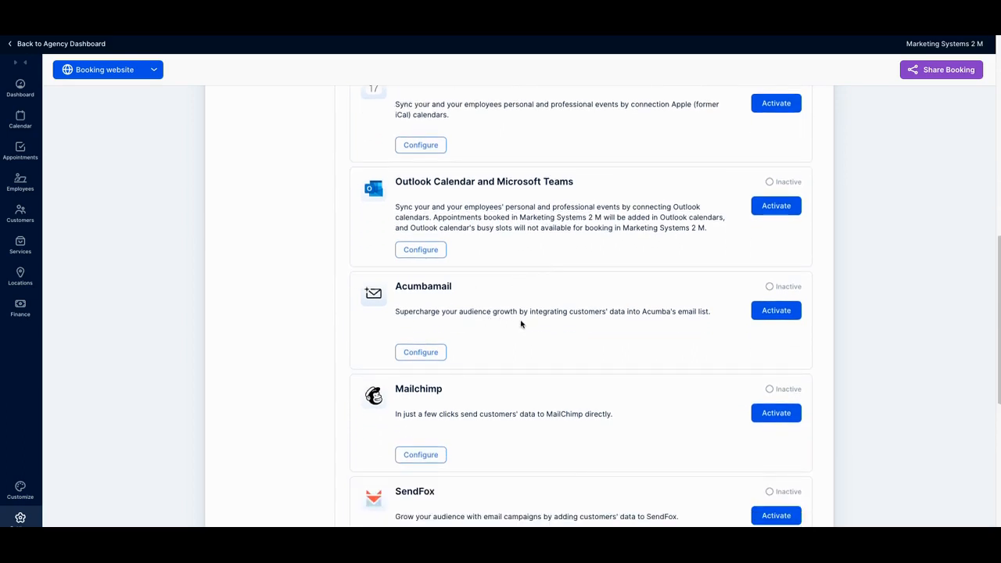
{"action": "scroll", "coordinate": [521, 324], "scroll_direction": "down", "scroll_amount": 1}
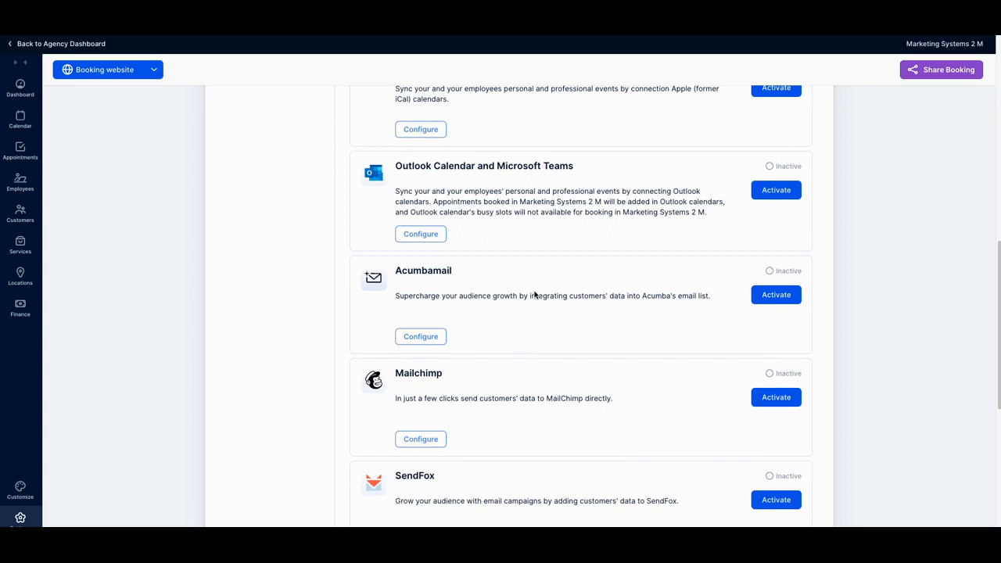
{"action": "scroll", "coordinate": [534, 294], "scroll_direction": "down", "scroll_amount": 2}
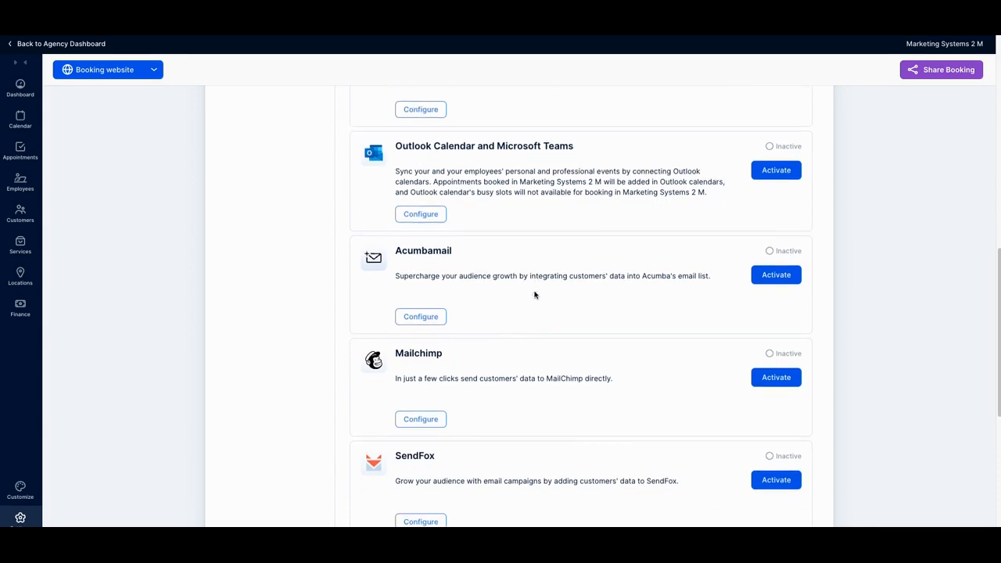
{"action": "scroll", "coordinate": [526, 375], "scroll_direction": "down", "scroll_amount": 2}
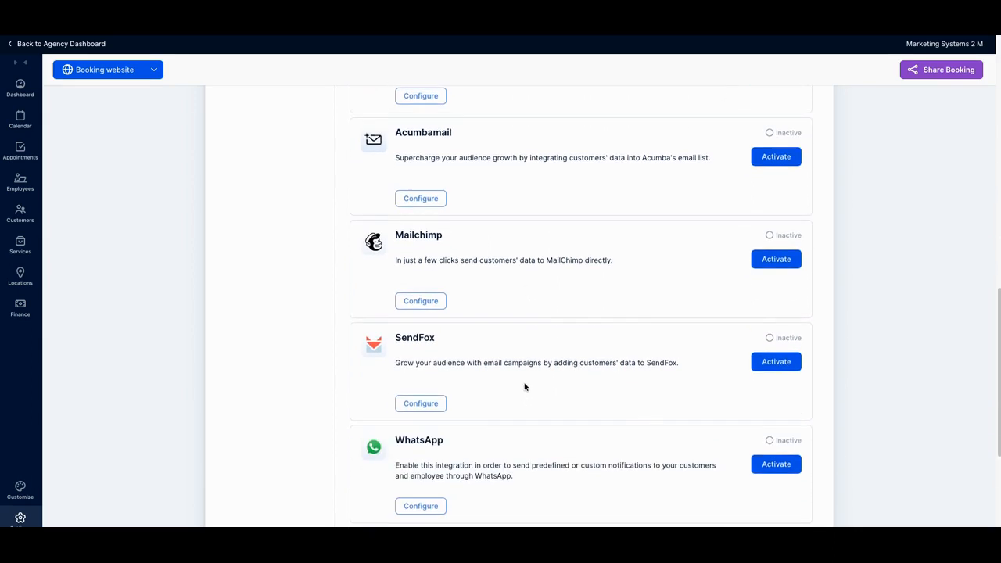
{"action": "scroll", "coordinate": [525, 389], "scroll_direction": "down", "scroll_amount": 4}
{"action": "scroll", "coordinate": [516, 408], "scroll_direction": "down", "scroll_amount": 2}
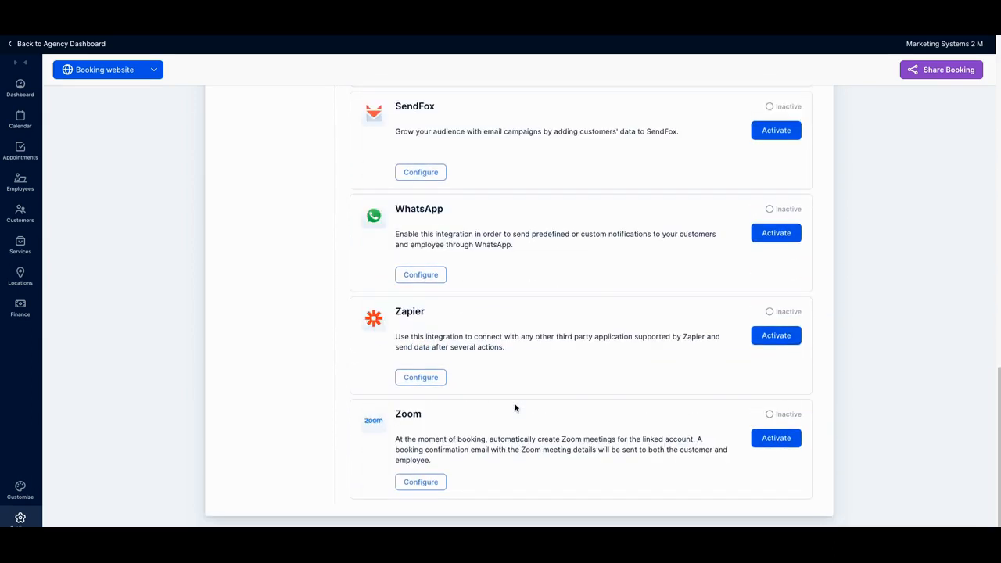
{"action": "scroll", "coordinate": [515, 408], "scroll_direction": "up", "scroll_amount": 10}
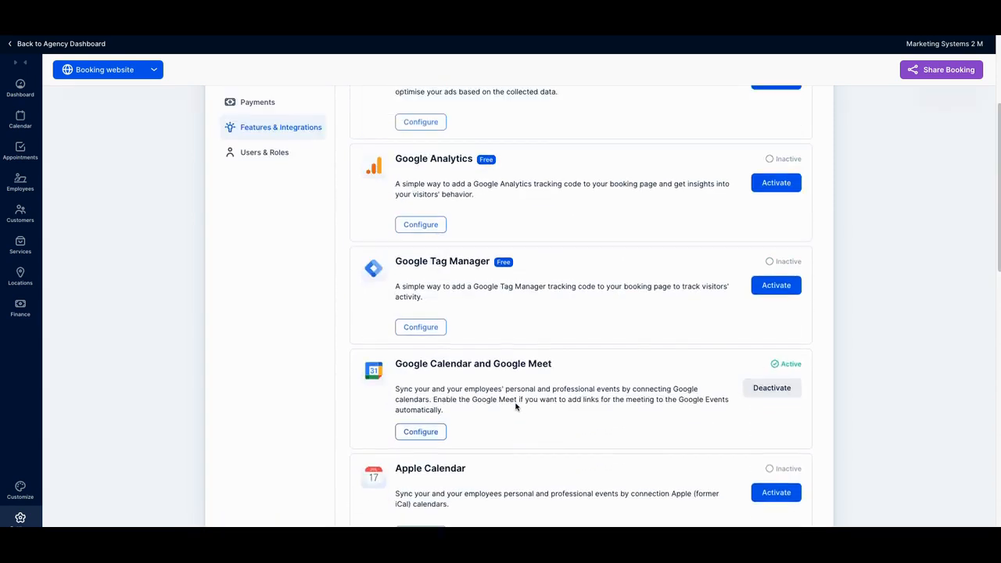
Step: Switch to the client's public booking website and examine its welcome banner and the service cards with their prices, durations and booking options
{"action": "scroll", "coordinate": [515, 407], "scroll_direction": "up", "scroll_amount": 3}
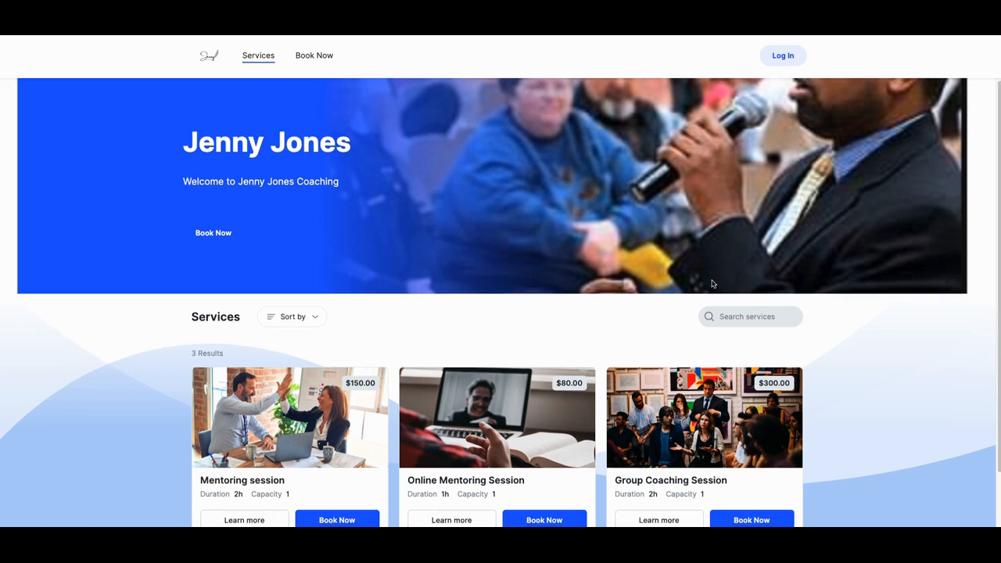
{"action": "scroll", "coordinate": [711, 284], "scroll_direction": "down", "scroll_amount": 1}
{"action": "scroll", "coordinate": [711, 284], "scroll_direction": "down", "scroll_amount": 2}
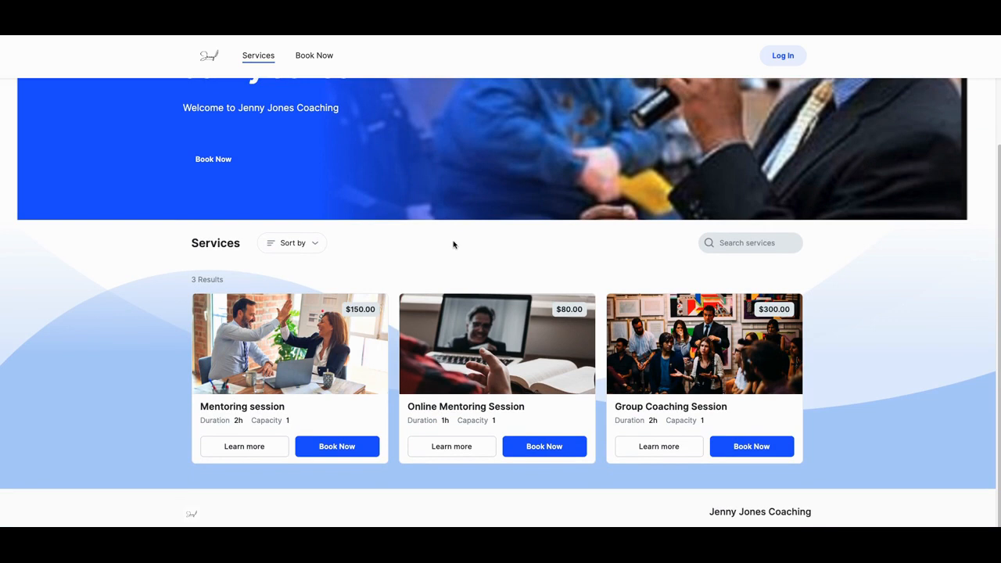
{"action": "scroll", "coordinate": [351, 259], "scroll_direction": "up", "scroll_amount": 3}
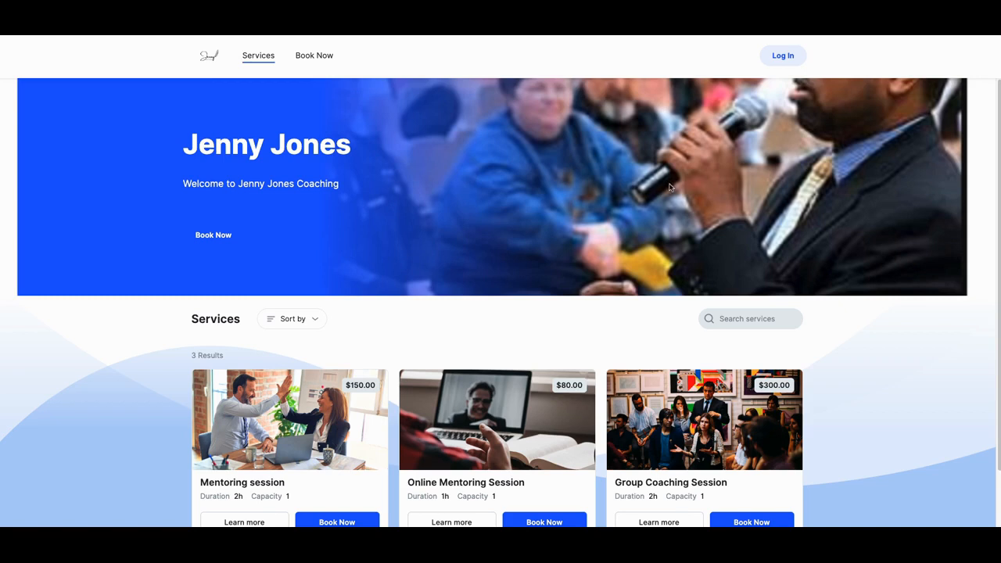
{"action": "scroll", "coordinate": [692, 181], "scroll_direction": "down", "scroll_amount": 1}
{"action": "scroll", "coordinate": [704, 184], "scroll_direction": "up", "scroll_amount": 1}
{"action": "scroll", "coordinate": [659, 189], "scroll_direction": "down", "scroll_amount": 1}
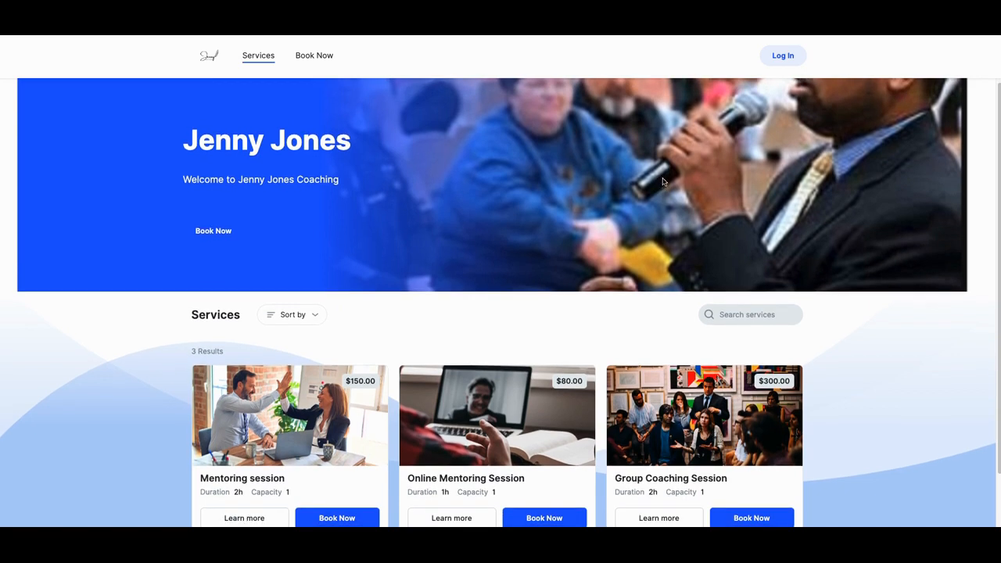
{"action": "scroll", "coordinate": [664, 180], "scroll_direction": "down", "scroll_amount": 3}
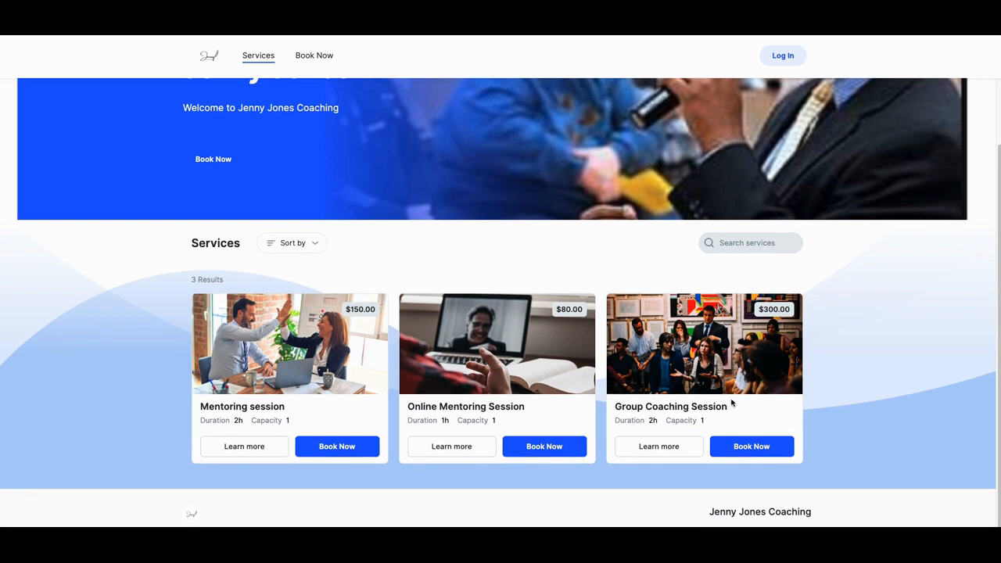
Step: Start booking the Mentoring session as a guest and choose November 7, 2023 as the appointment date
{"action": "left_click", "coordinate": [345, 453]}
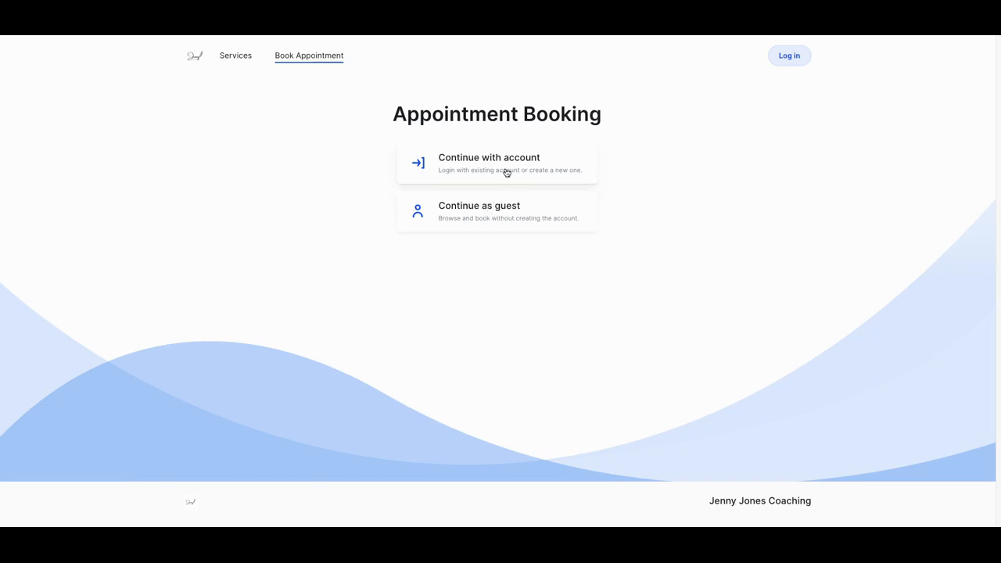
{"action": "left_click", "coordinate": [503, 211]}
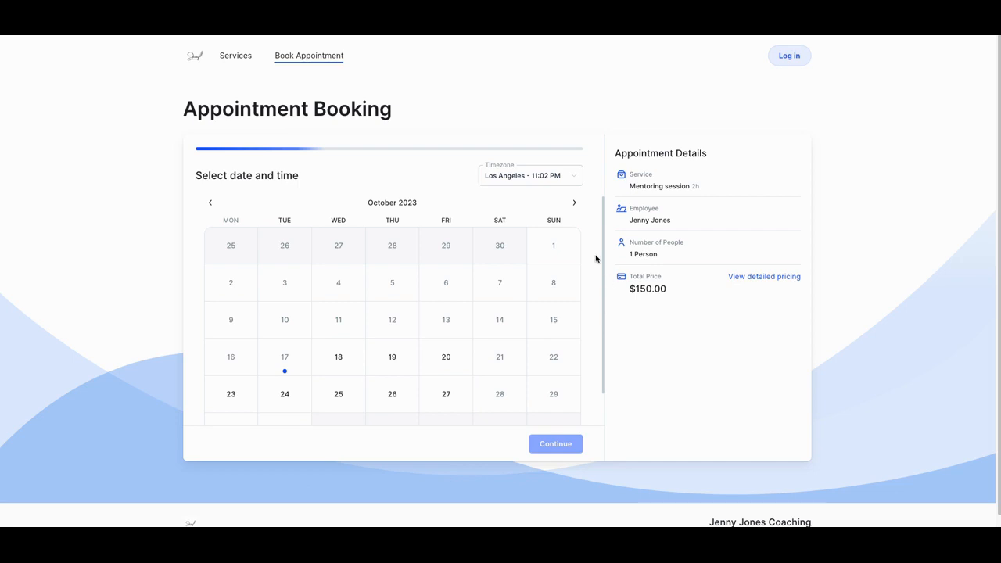
{"action": "left_click", "coordinate": [575, 204]}
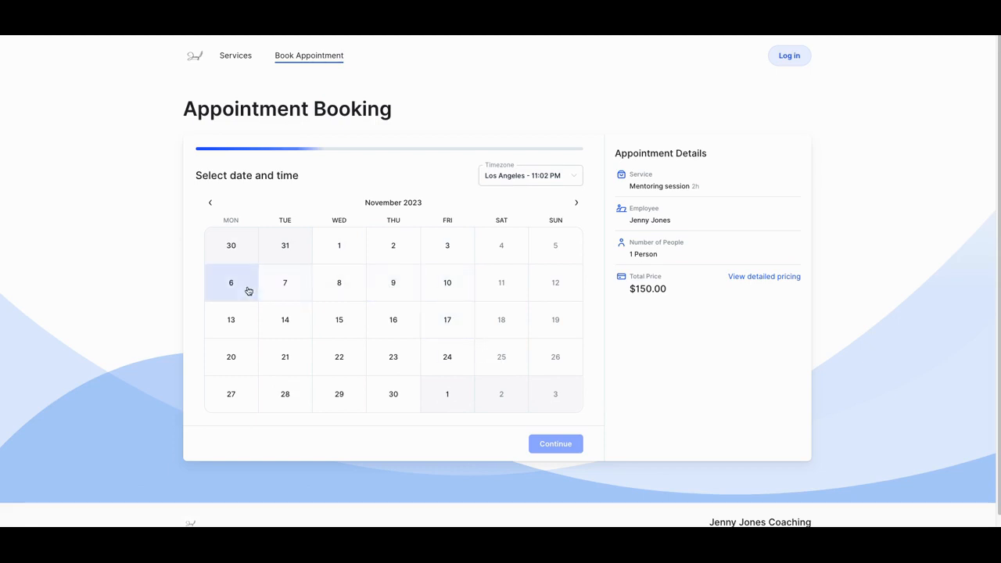
{"action": "left_click", "coordinate": [286, 288]}
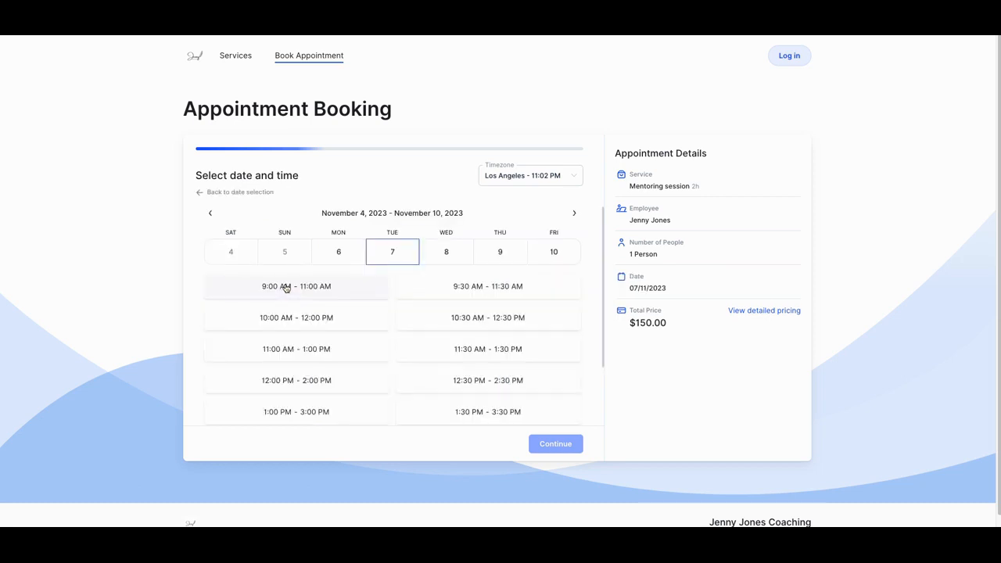
Step: Select the 9:00 AM - 11:00 AM time slot for the appointment and continue the booking
{"action": "scroll", "coordinate": [313, 344], "scroll_direction": "down", "scroll_amount": 2}
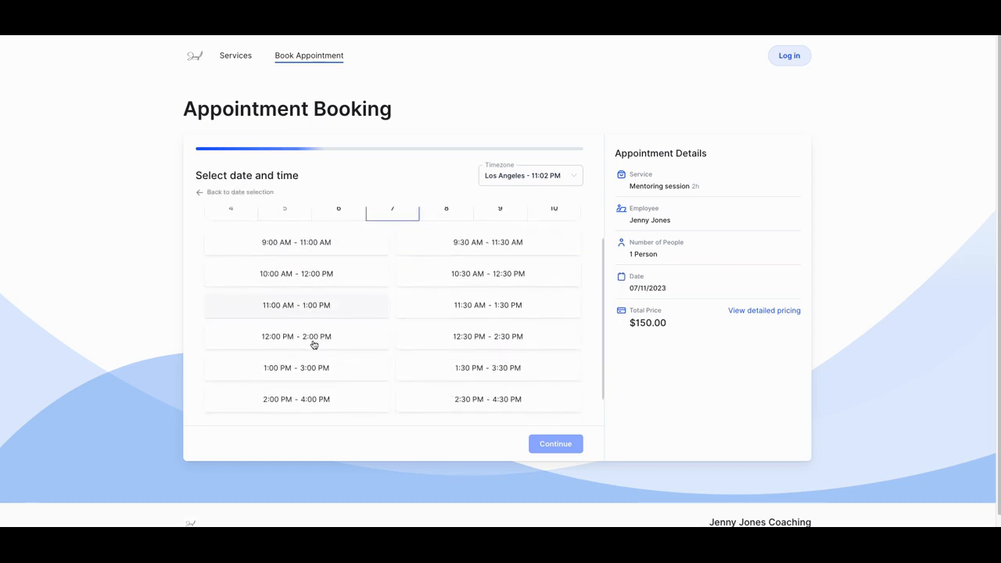
{"action": "scroll", "coordinate": [313, 344], "scroll_direction": "up", "scroll_amount": 2}
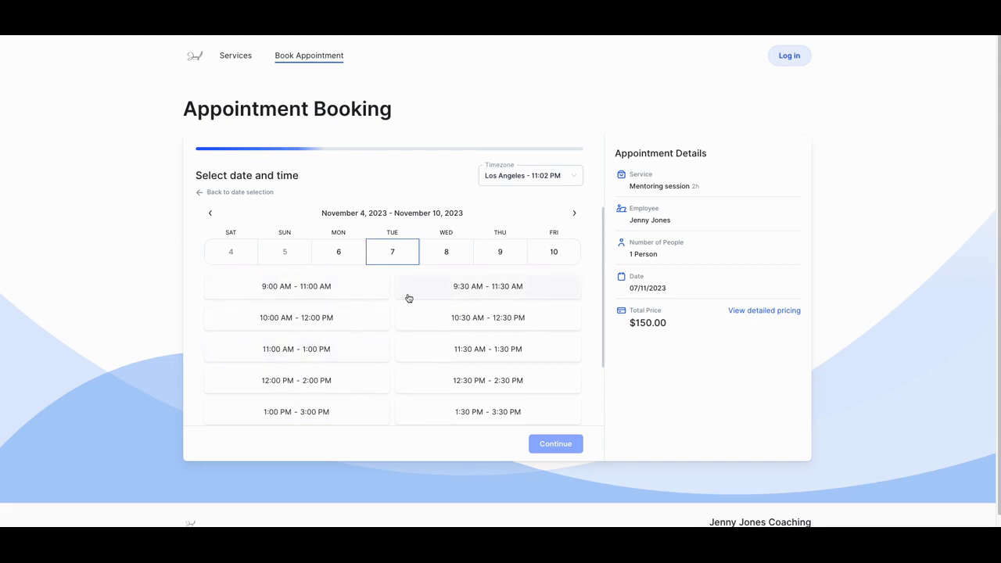
{"action": "left_click", "coordinate": [327, 291]}
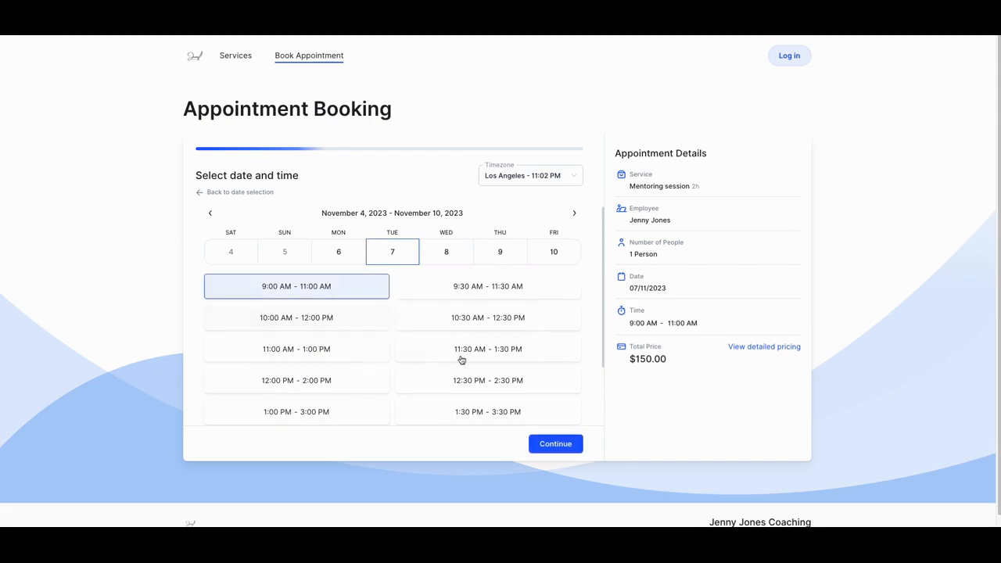
{"action": "left_click", "coordinate": [557, 447]}
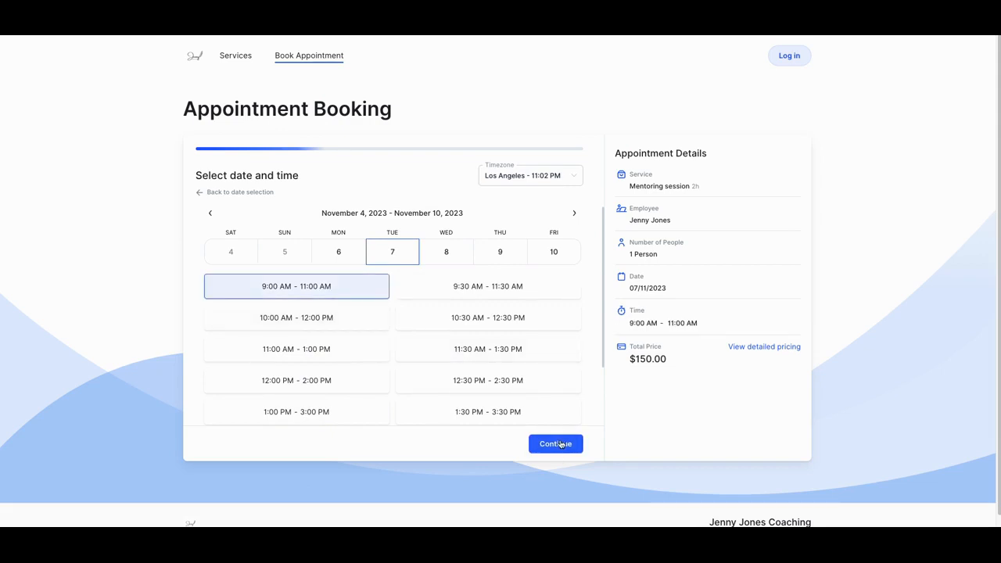
{"action": "left_click", "coordinate": [562, 446]}
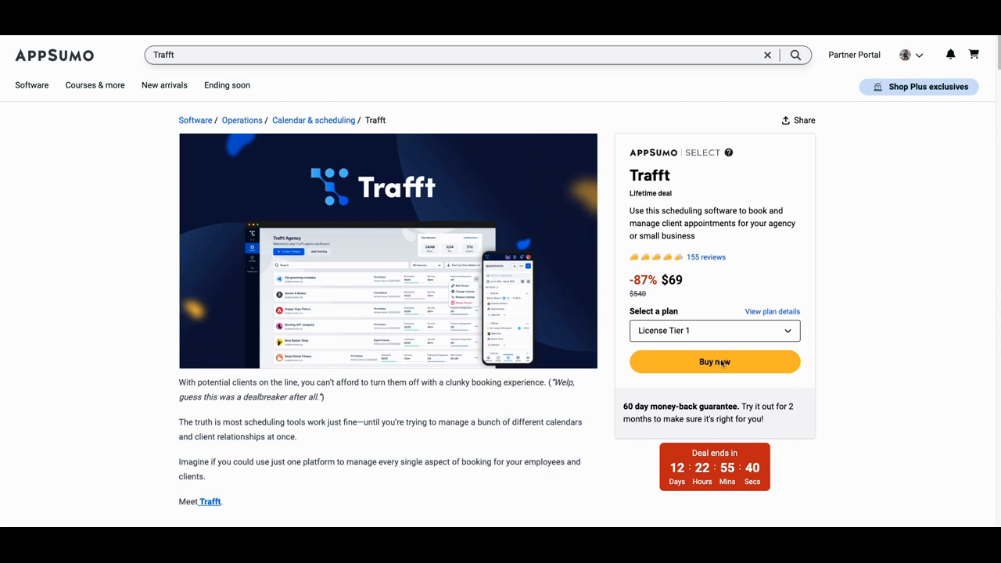
Step: Switch to the Trafft deal page on AppSumo and examine the lifetime deal offer and introductory description
{"action": "scroll", "coordinate": [724, 365], "scroll_direction": "down", "scroll_amount": 1}
{"action": "scroll", "coordinate": [718, 405], "scroll_direction": "down", "scroll_amount": 1}
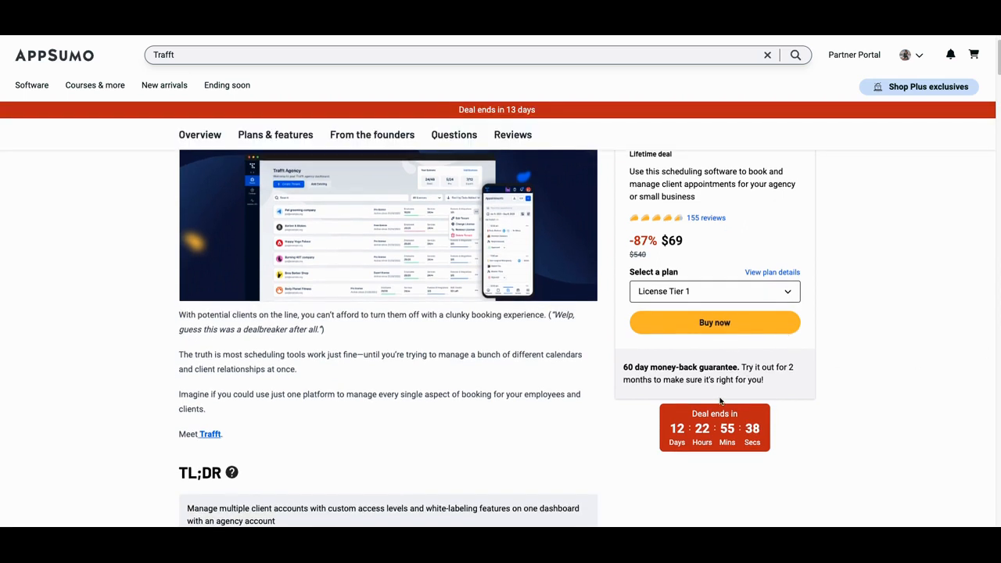
{"action": "scroll", "coordinate": [710, 448], "scroll_direction": "down", "scroll_amount": 1}
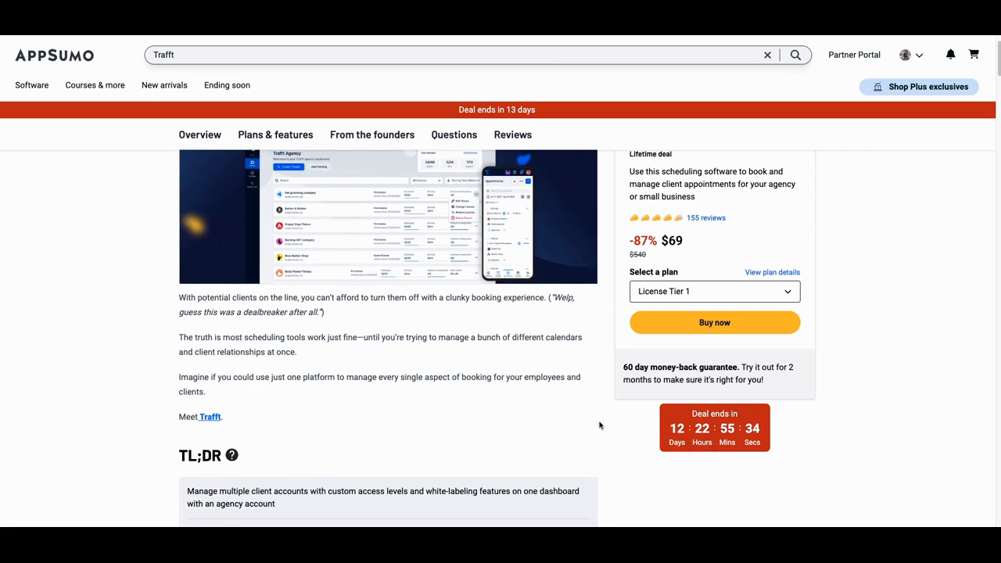
{"action": "scroll", "coordinate": [599, 425], "scroll_direction": "up", "scroll_amount": 3}
{"action": "scroll", "coordinate": [557, 397], "scroll_direction": "down", "scroll_amount": 2}
{"action": "scroll", "coordinate": [557, 397], "scroll_direction": "up", "scroll_amount": 2}
{"action": "scroll", "coordinate": [548, 395], "scroll_direction": "down", "scroll_amount": 1}
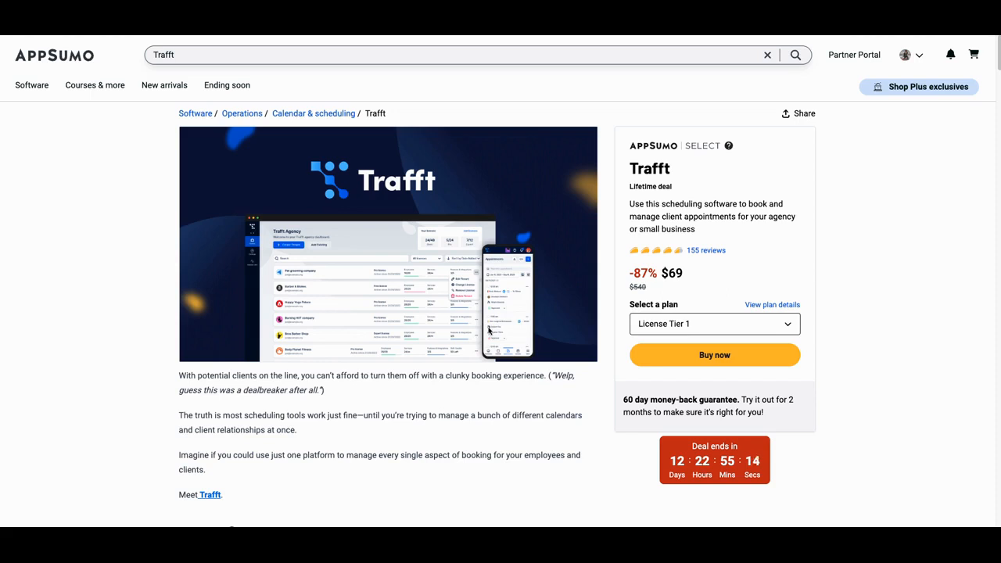
Step: Read the deal's TL;DR summary, At-a-glance section and the start of the Overview about managing multiple client accounts
{"action": "scroll", "coordinate": [489, 331], "scroll_direction": "down", "scroll_amount": 1}
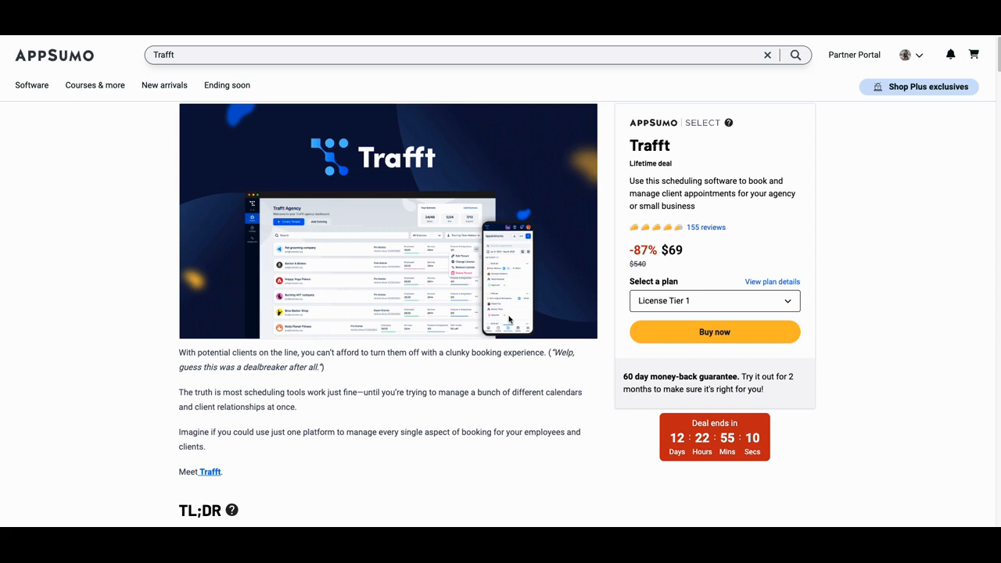
{"action": "scroll", "coordinate": [508, 320], "scroll_direction": "down", "scroll_amount": 3}
{"action": "scroll", "coordinate": [508, 319], "scroll_direction": "down", "scroll_amount": 1}
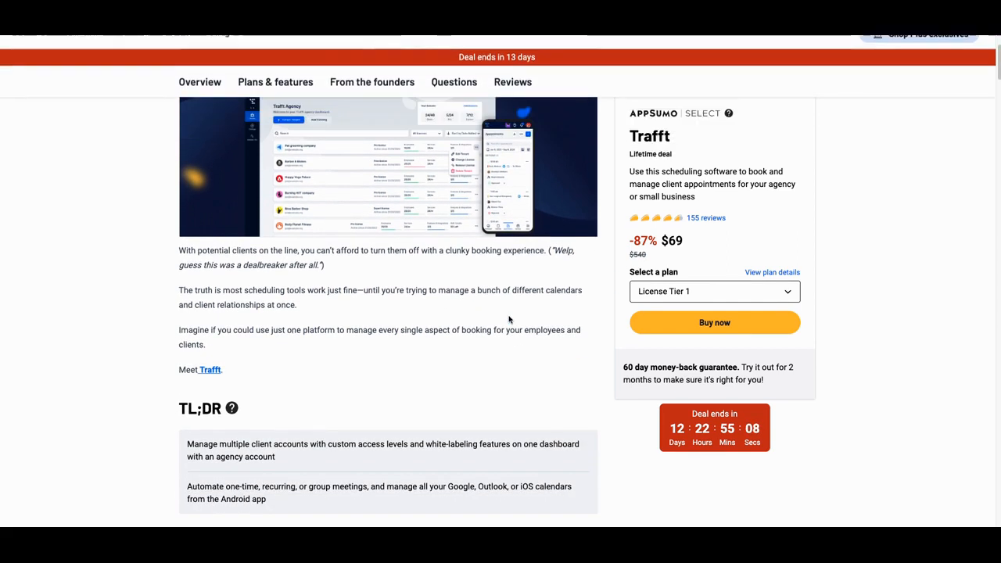
{"action": "scroll", "coordinate": [508, 319], "scroll_direction": "down", "scroll_amount": 7}
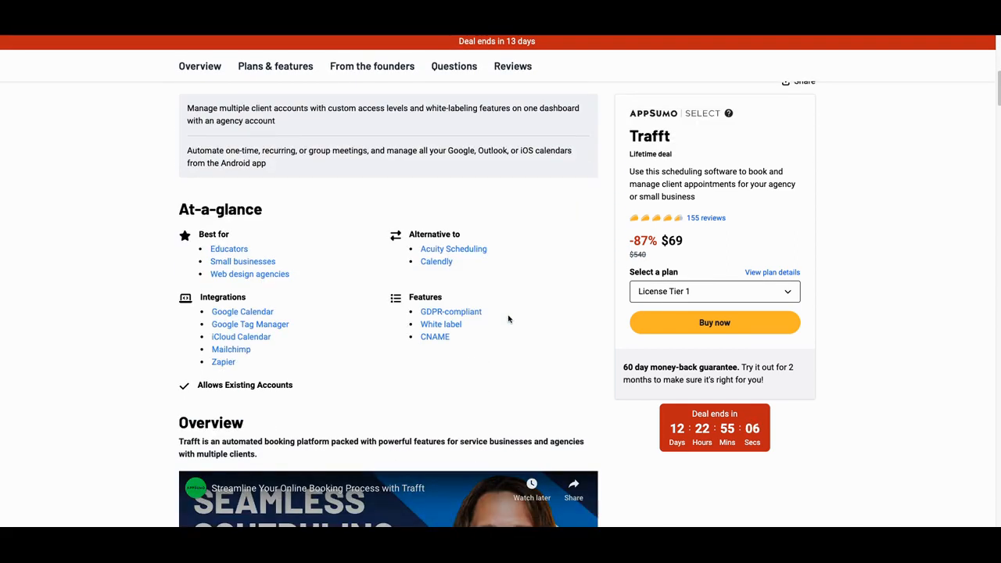
{"action": "scroll", "coordinate": [509, 319], "scroll_direction": "down", "scroll_amount": 8}
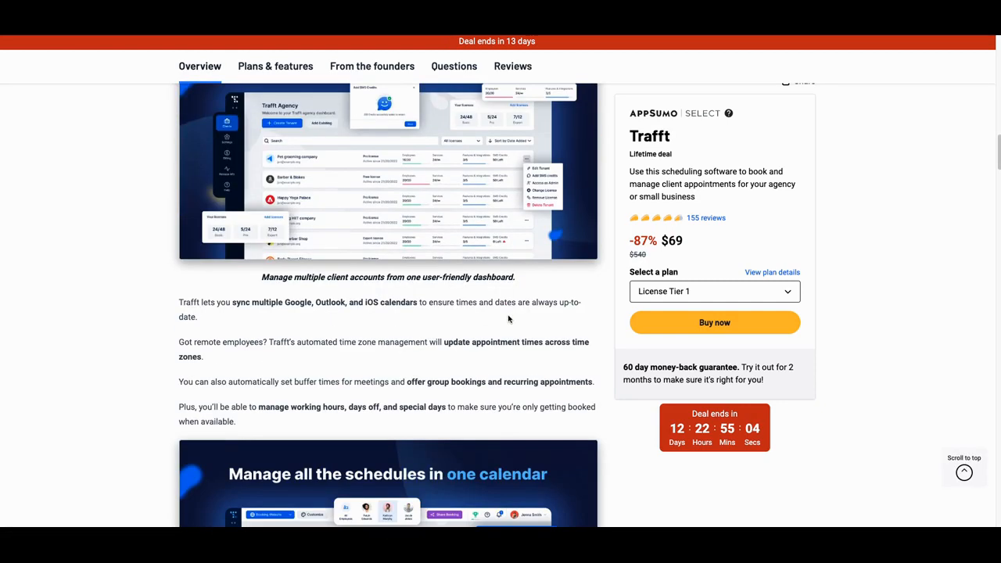
{"action": "scroll", "coordinate": [508, 320], "scroll_direction": "up", "scroll_amount": 1}
{"action": "scroll", "coordinate": [477, 317], "scroll_direction": "down", "scroll_amount": 4}
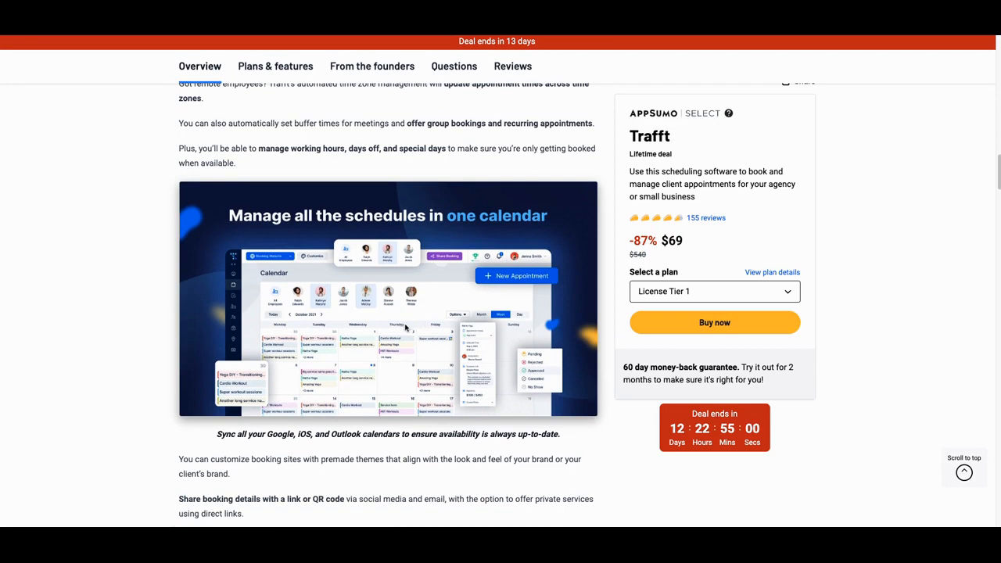
Step: Review the Overview sections on the shared calendar, booking website design and mobile Android app
{"action": "scroll", "coordinate": [386, 338], "scroll_direction": "down", "scroll_amount": 1}
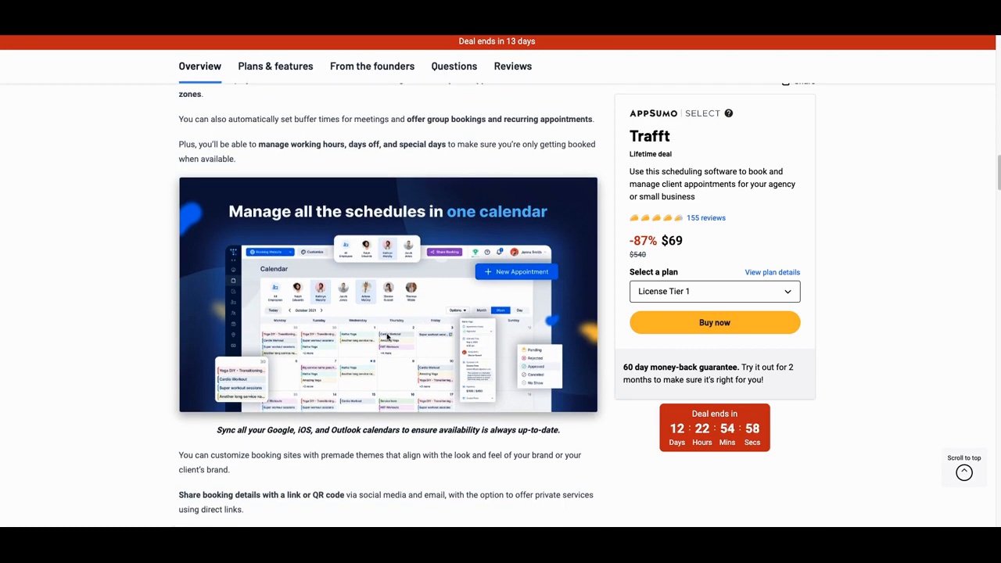
{"action": "scroll", "coordinate": [387, 336], "scroll_direction": "down", "scroll_amount": 1}
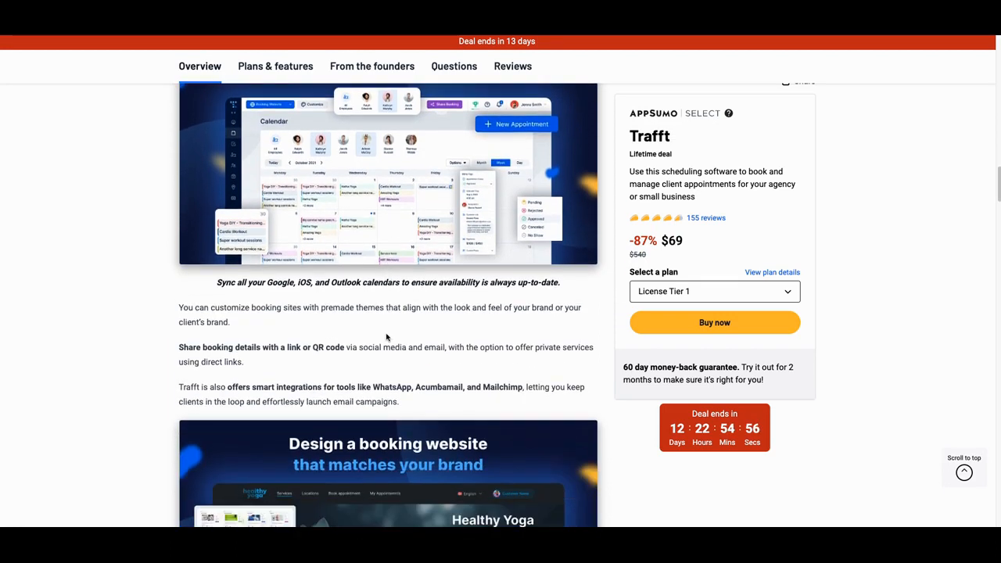
{"action": "scroll", "coordinate": [410, 329], "scroll_direction": "down", "scroll_amount": 1}
{"action": "scroll", "coordinate": [410, 328], "scroll_direction": "down", "scroll_amount": 2}
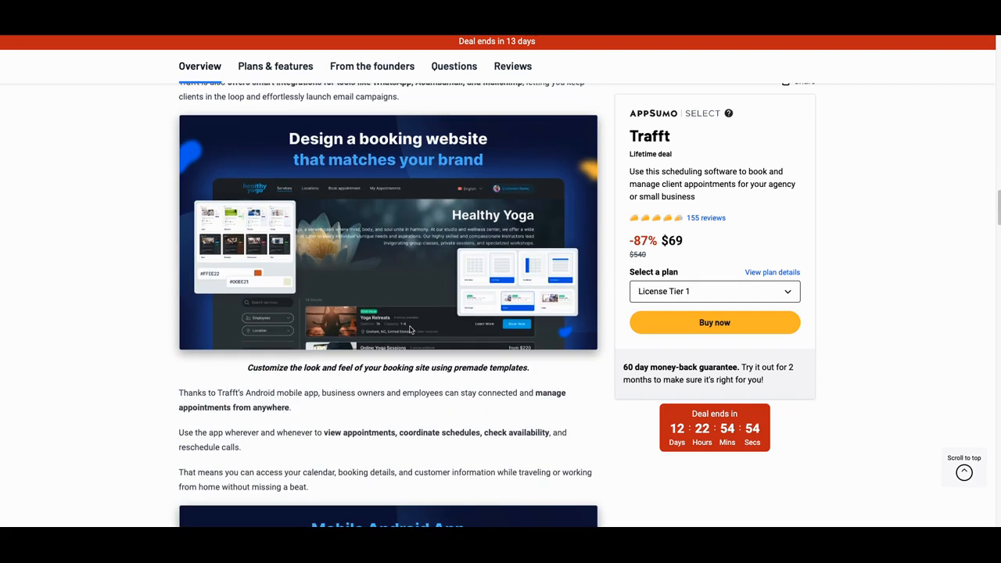
{"action": "scroll", "coordinate": [410, 328], "scroll_direction": "down", "scroll_amount": 4}
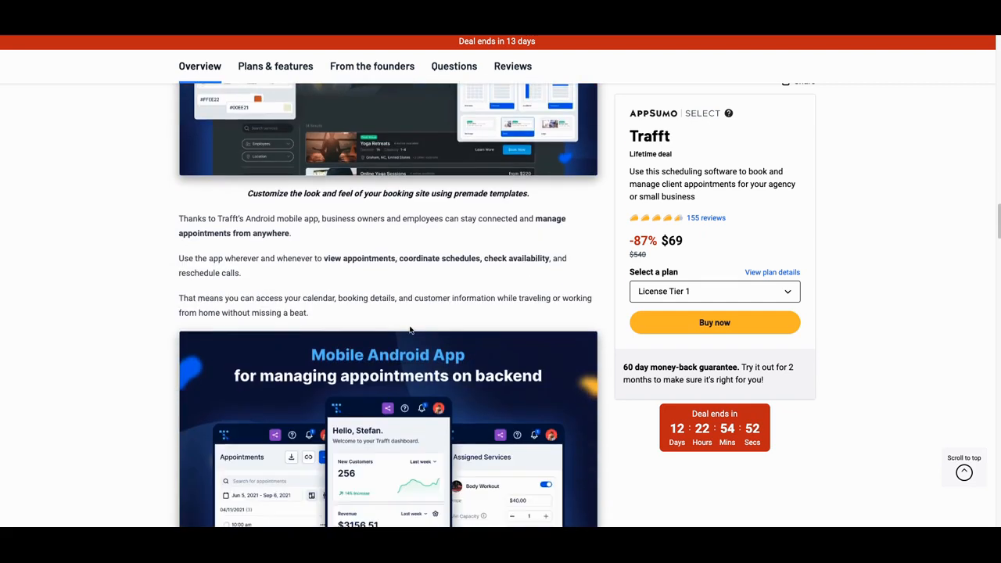
{"action": "scroll", "coordinate": [374, 323], "scroll_direction": "down", "scroll_amount": 1}
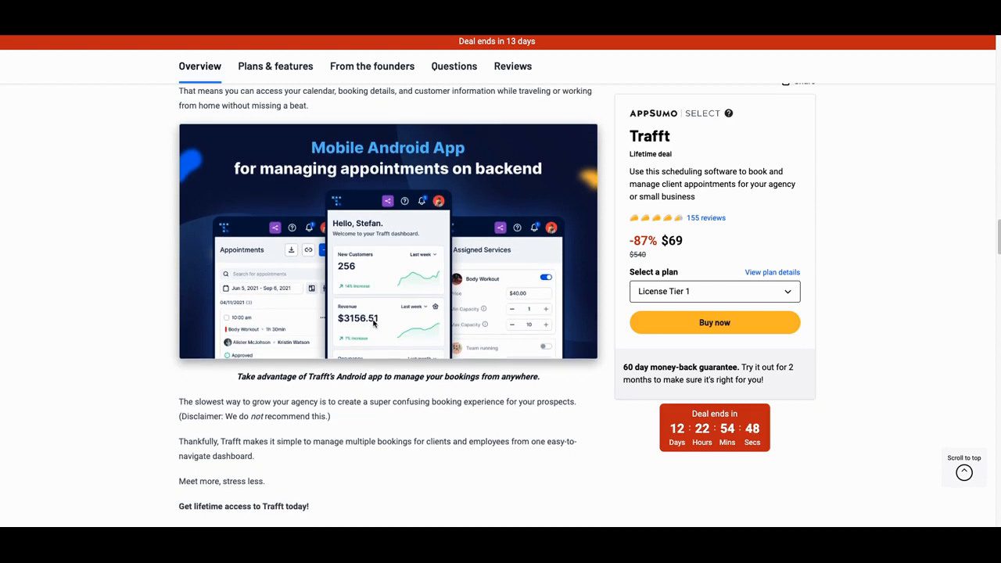
Step: Examine the plan details, comparing the features included in all plans with License Tiers 1, 2 and 3
{"action": "scroll", "coordinate": [425, 331], "scroll_direction": "down", "scroll_amount": 2}
{"action": "scroll", "coordinate": [425, 331], "scroll_direction": "down", "scroll_amount": 8}
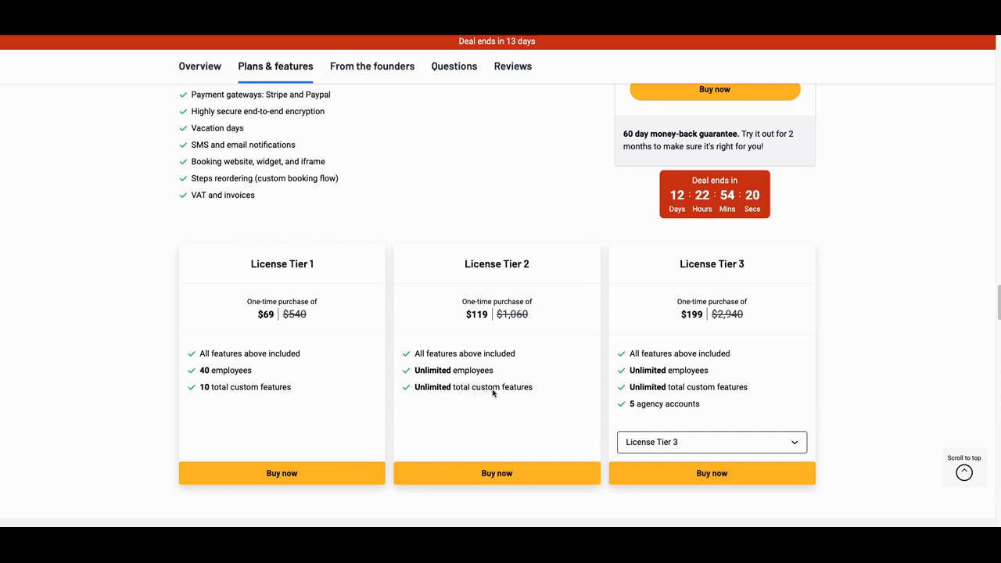
{"action": "scroll", "coordinate": [501, 391], "scroll_direction": "up", "scroll_amount": 5}
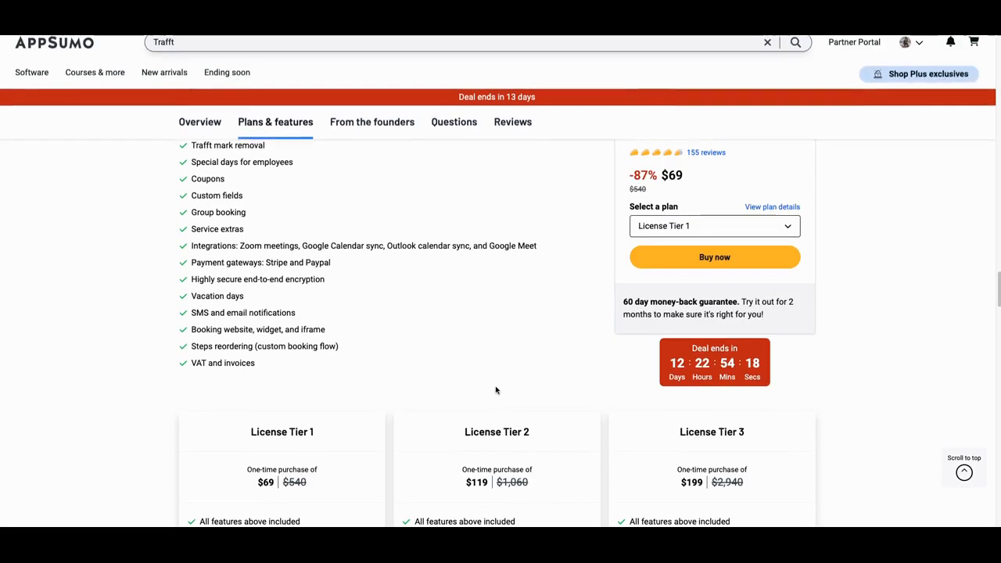
{"action": "scroll", "coordinate": [305, 332], "scroll_direction": "down", "scroll_amount": 2}
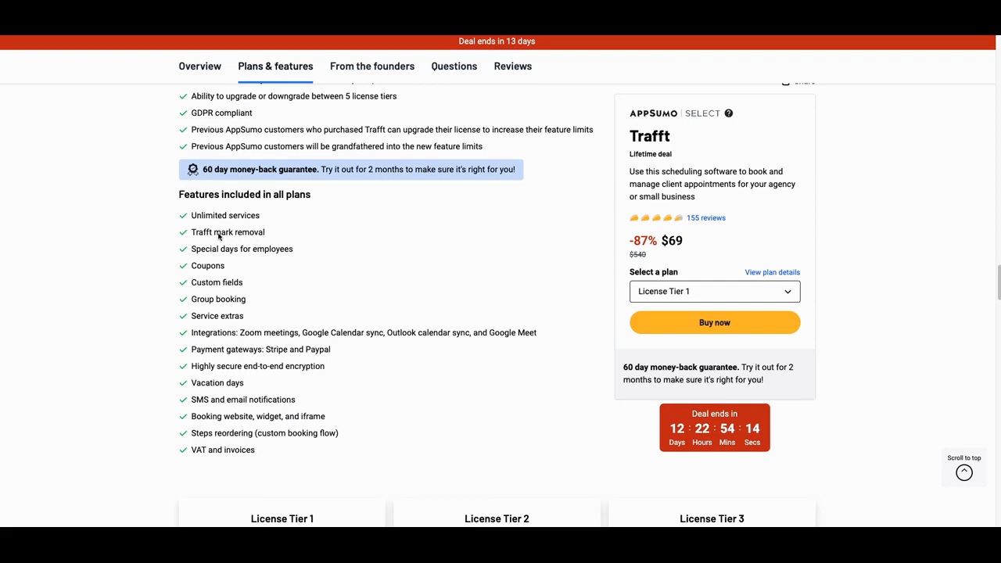
{"action": "scroll", "coordinate": [234, 237], "scroll_direction": "down", "scroll_amount": 1}
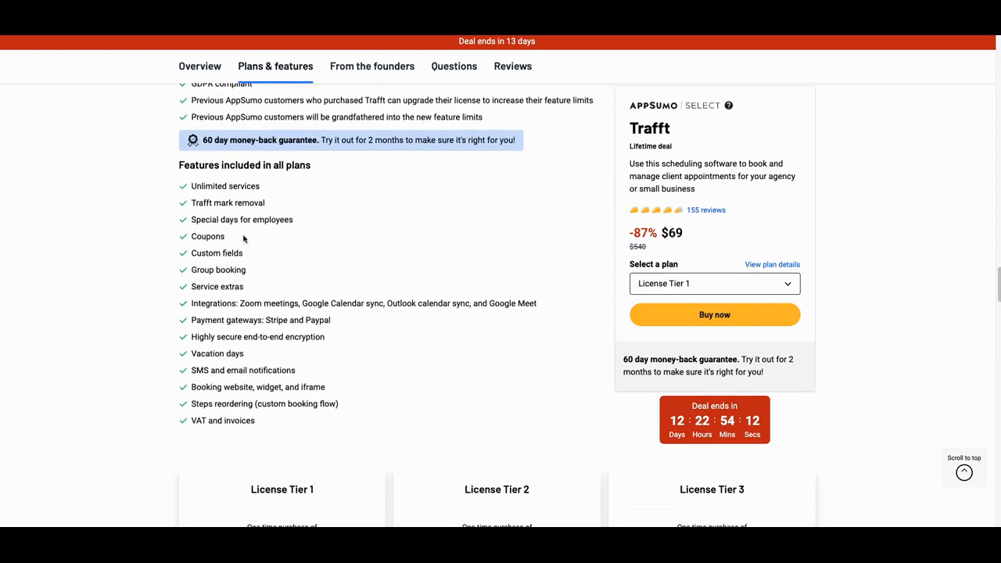
{"action": "scroll", "coordinate": [268, 237], "scroll_direction": "down", "scroll_amount": 1}
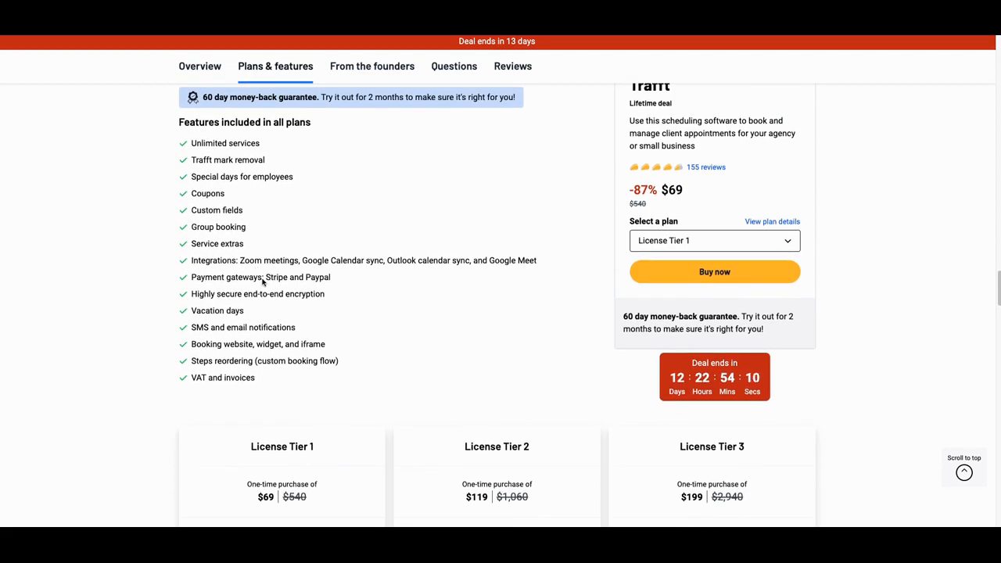
{"action": "scroll", "coordinate": [259, 288], "scroll_direction": "down", "scroll_amount": 1}
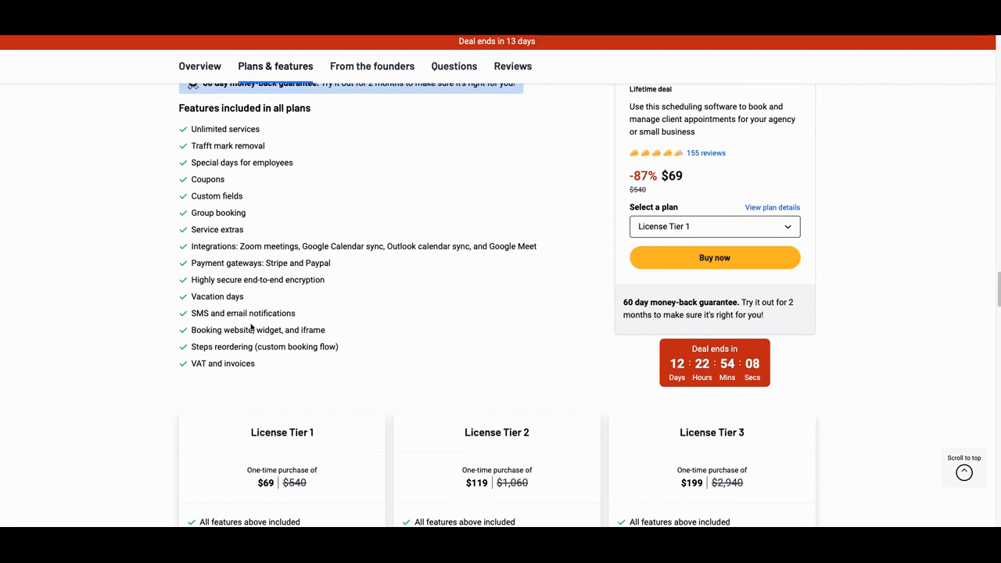
{"action": "scroll", "coordinate": [251, 327], "scroll_direction": "down", "scroll_amount": 1}
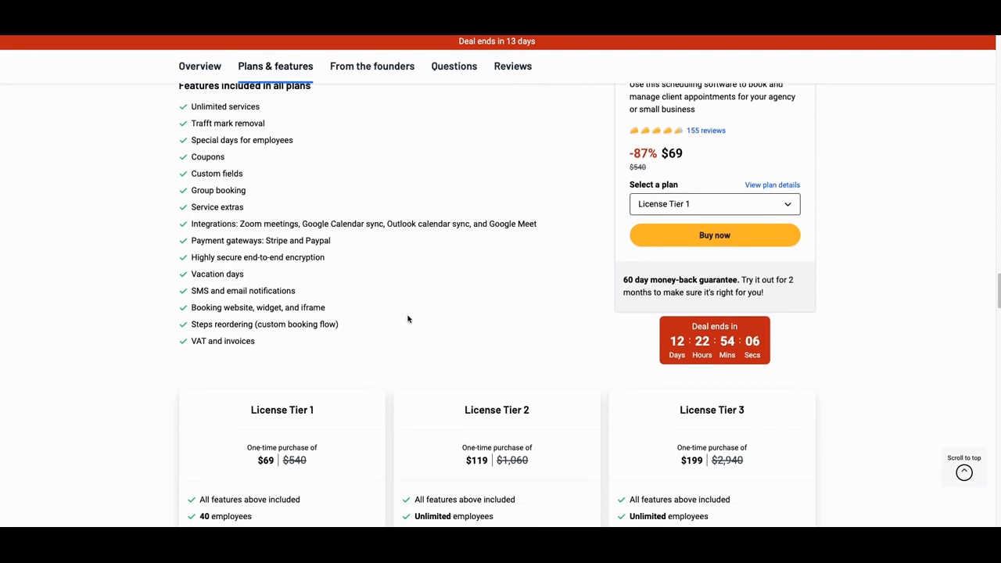
{"action": "scroll", "coordinate": [408, 319], "scroll_direction": "down", "scroll_amount": 3}
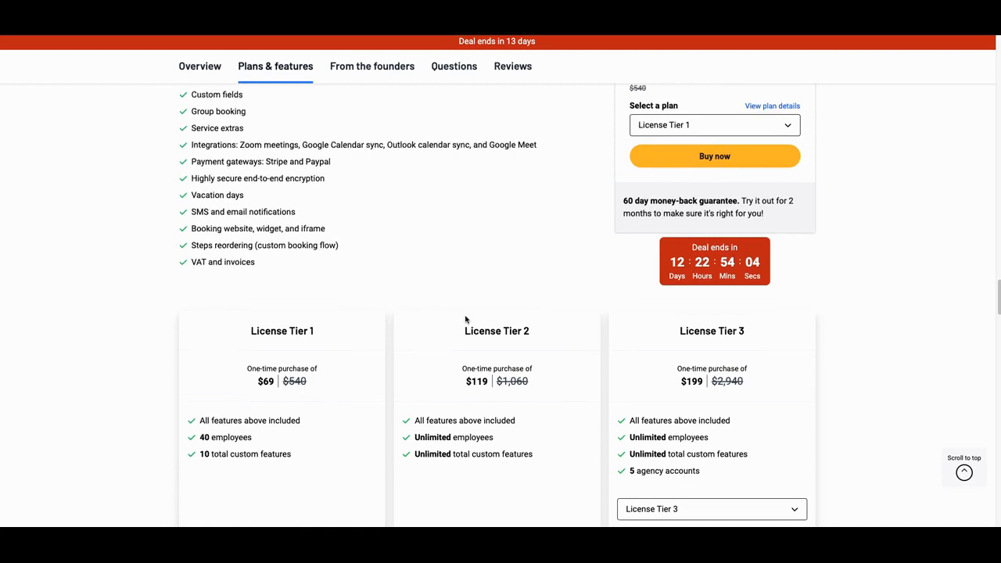
Step: Compare the higher license options by displaying the License Tier 4 plan and then License Tier 5 in the pricing cards
{"action": "scroll", "coordinate": [470, 320], "scroll_direction": "down", "scroll_amount": 1}
{"action": "scroll", "coordinate": [482, 327], "scroll_direction": "down", "scroll_amount": 2}
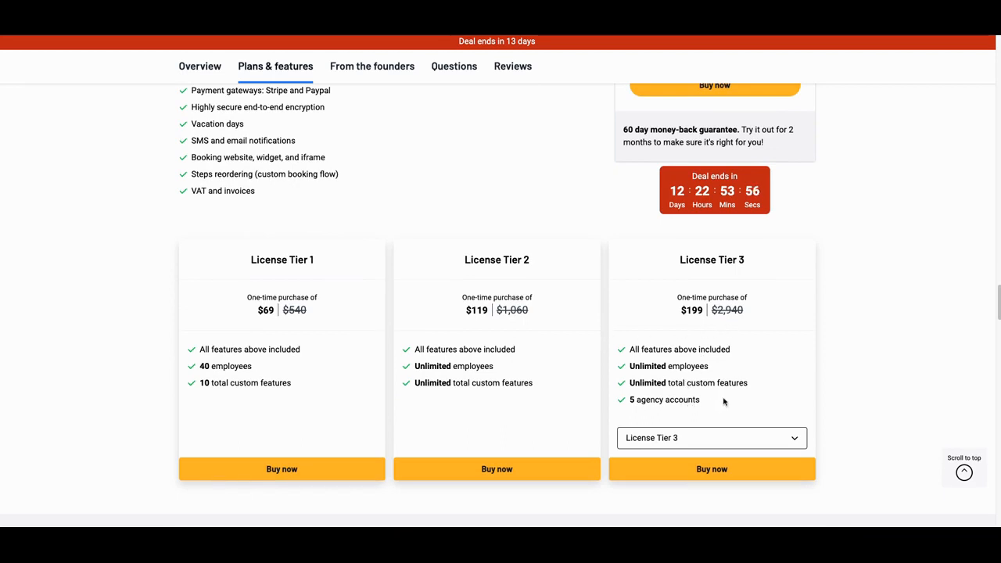
{"action": "left_click", "coordinate": [794, 440]}
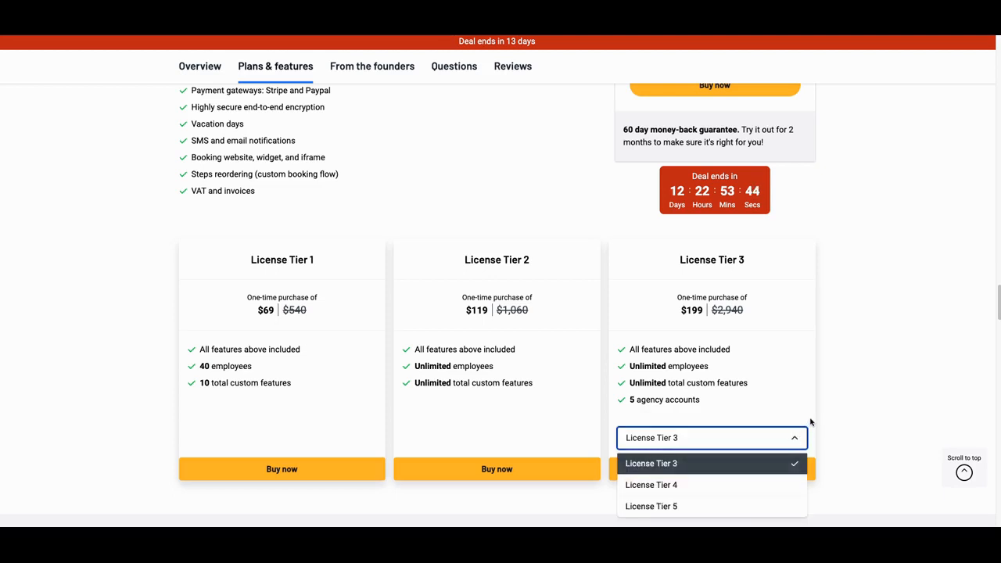
{"action": "left_click", "coordinate": [693, 485]}
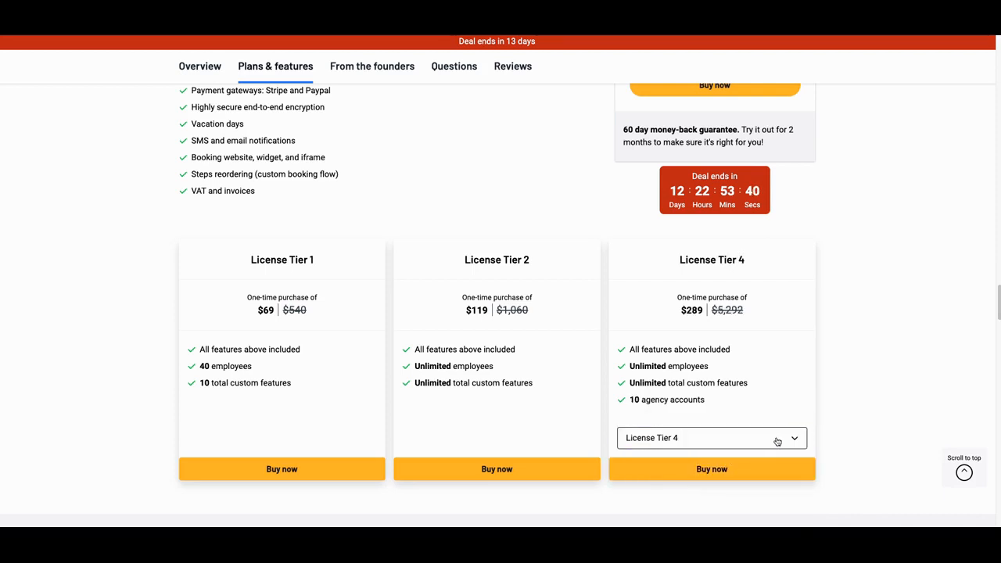
{"action": "left_click", "coordinate": [776, 442]}
{"action": "left_click", "coordinate": [690, 506]}
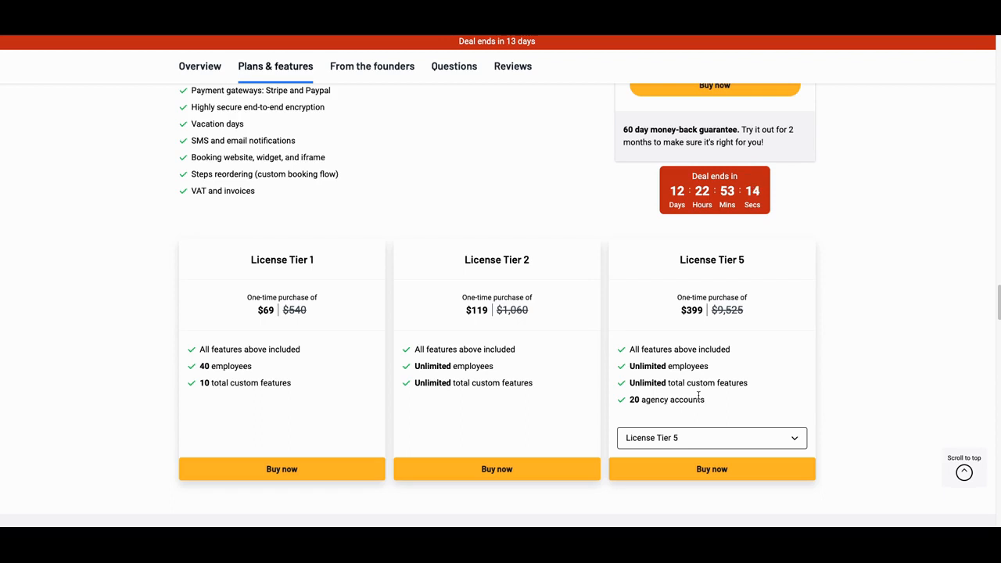
Step: Review the deal terms and the features included in all plans against the license tier cards
{"action": "scroll", "coordinate": [698, 397], "scroll_direction": "up", "scroll_amount": 1}
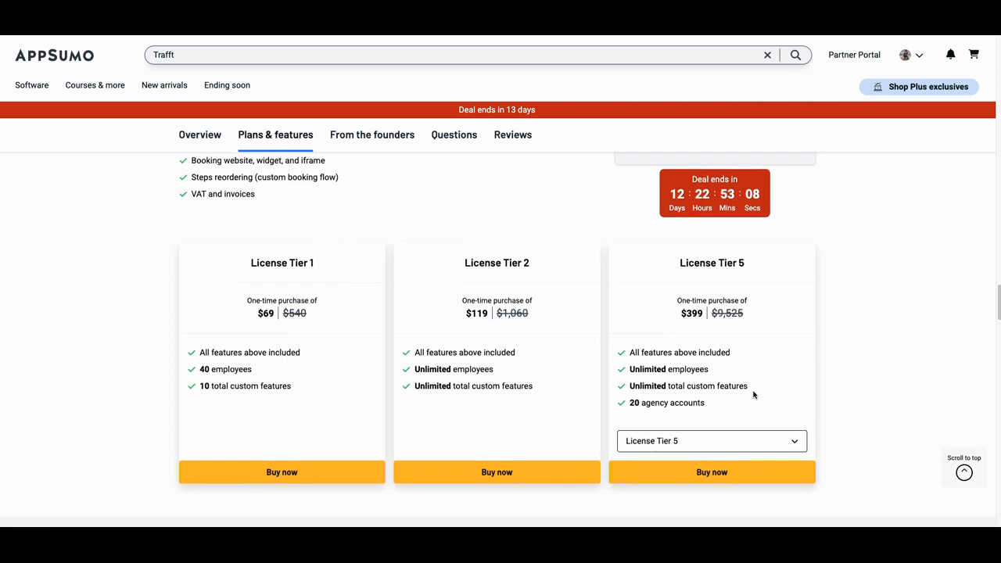
{"action": "scroll", "coordinate": [754, 395], "scroll_direction": "up", "scroll_amount": 2}
{"action": "scroll", "coordinate": [710, 405], "scroll_direction": "up", "scroll_amount": 2}
{"action": "scroll", "coordinate": [710, 405], "scroll_direction": "down", "scroll_amount": 5}
{"action": "scroll", "coordinate": [709, 403], "scroll_direction": "up", "scroll_amount": 4}
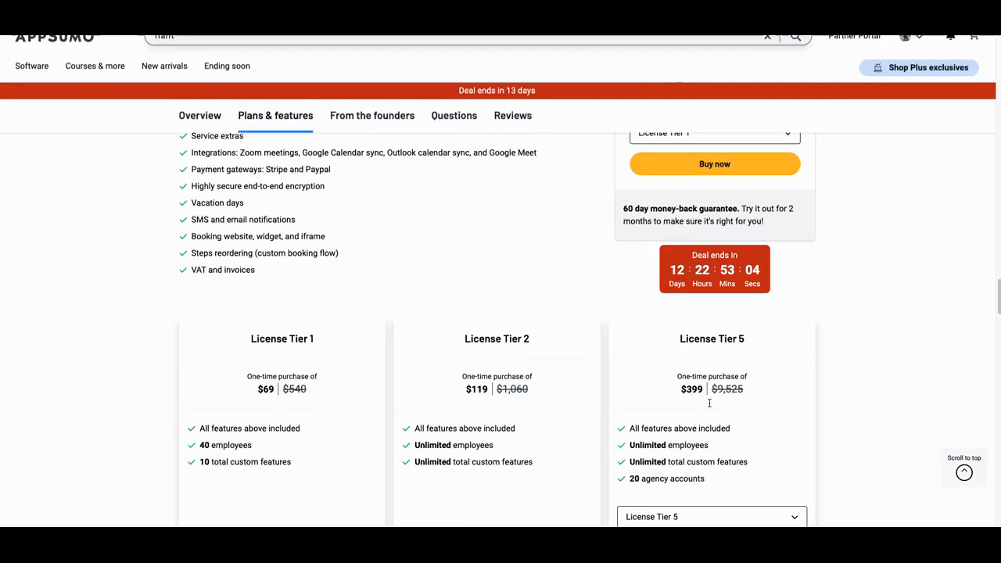
{"action": "scroll", "coordinate": [710, 403], "scroll_direction": "up", "scroll_amount": 2}
{"action": "scroll", "coordinate": [714, 415], "scroll_direction": "up", "scroll_amount": 2}
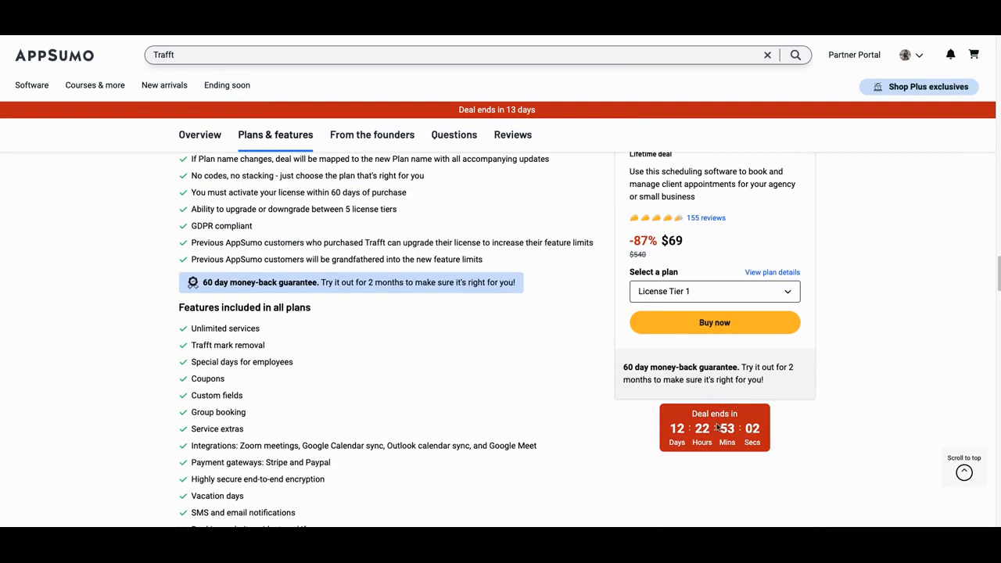
{"action": "scroll", "coordinate": [716, 427], "scroll_direction": "up", "scroll_amount": 1}
{"action": "scroll", "coordinate": [751, 429], "scroll_direction": "down", "scroll_amount": 3}
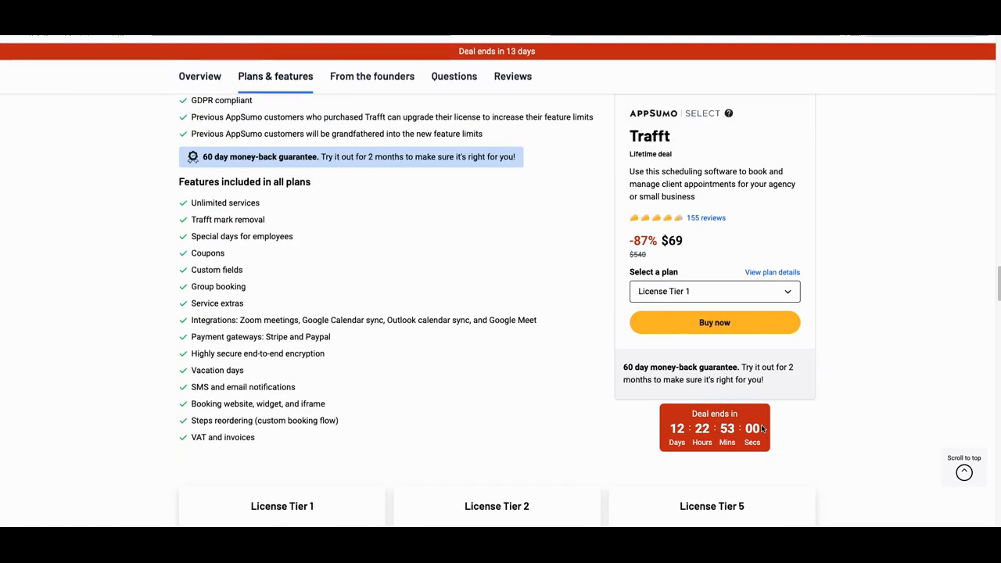
{"action": "scroll", "coordinate": [763, 431], "scroll_direction": "down", "scroll_amount": 1}
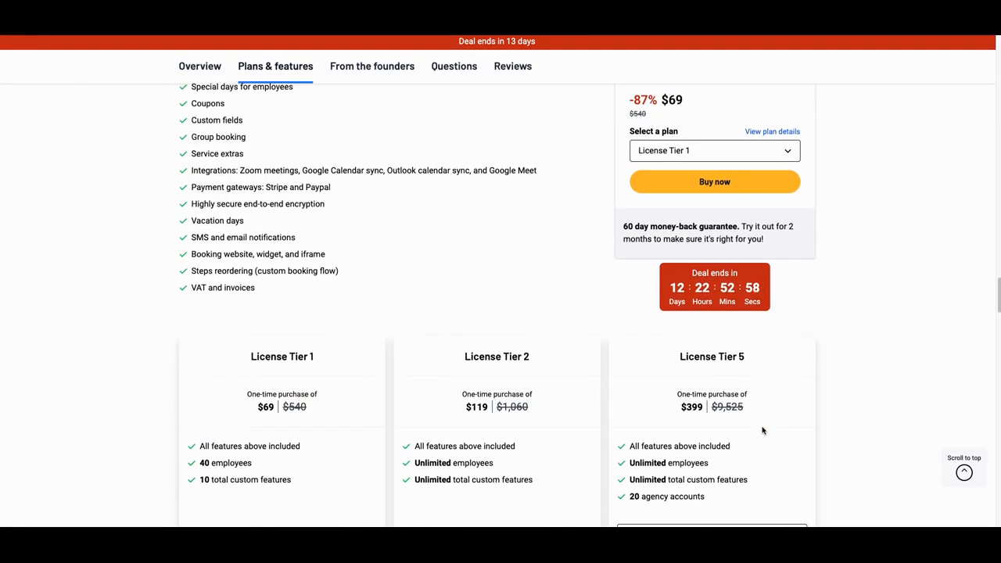
{"action": "scroll", "coordinate": [763, 430], "scroll_direction": "down", "scroll_amount": 2}
{"action": "scroll", "coordinate": [815, 420], "scroll_direction": "up", "scroll_amount": 2}
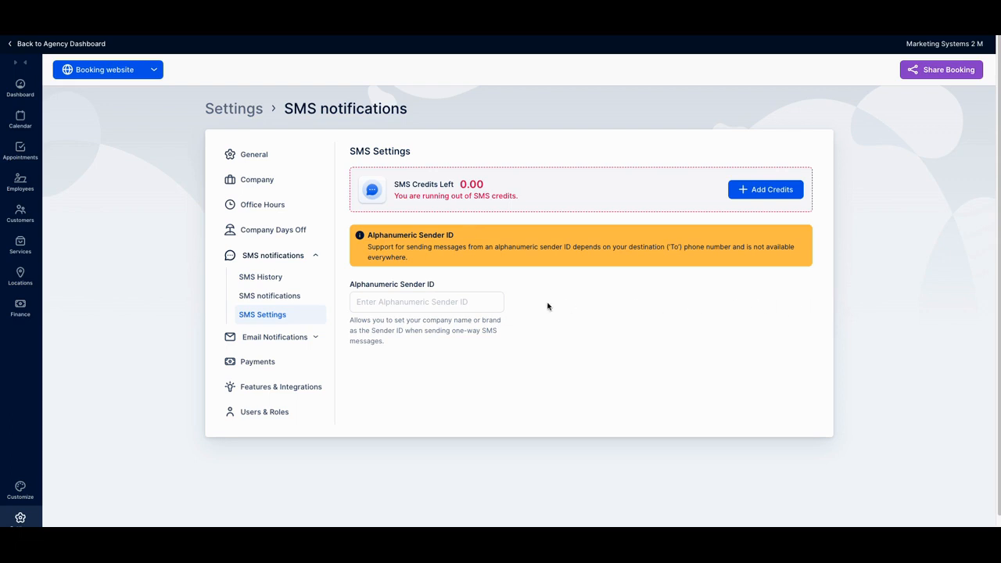
Step: Switch to Trafft's SMS Settings and open the purchase options for adding SMS credits
{"action": "left_click", "coordinate": [748, 191]}
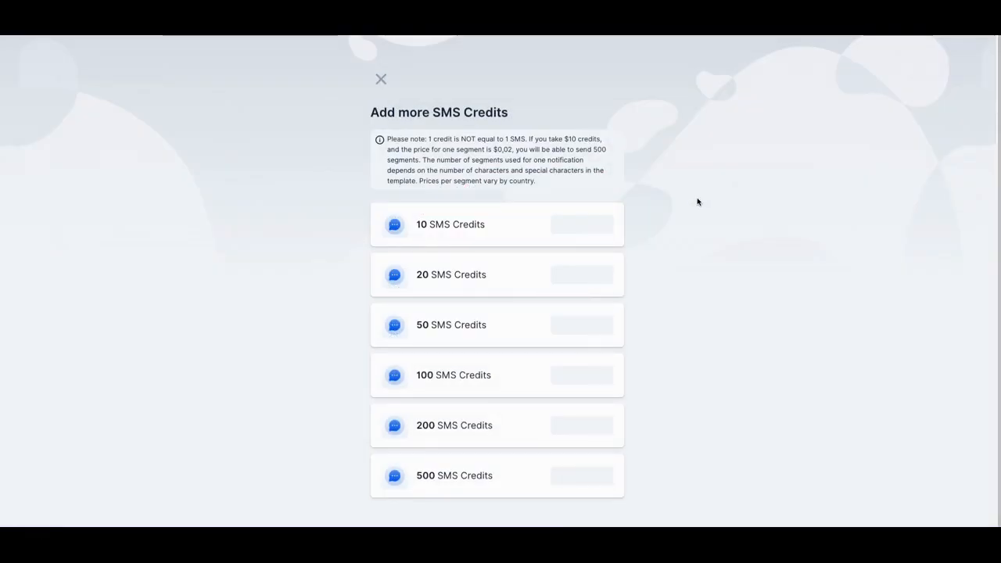